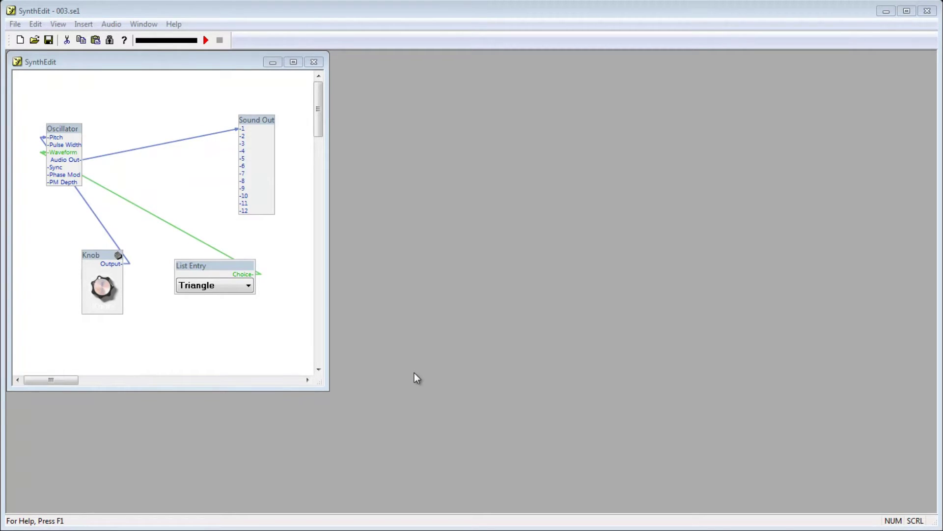
Step: Move the Knob and List Entry left beside each other and delete the Oscillator-to-Sound Out wire
drag(99, 252, 59, 263)
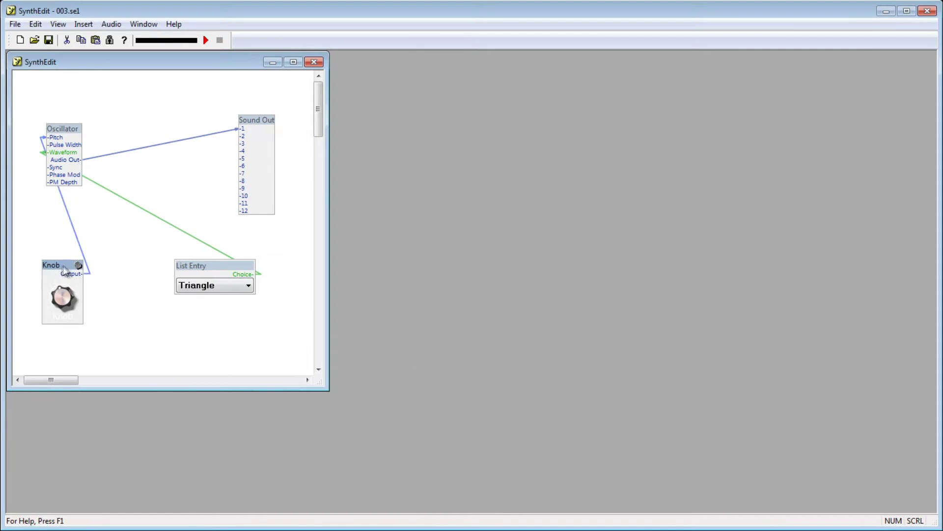
click(188, 266)
drag(187, 266, 111, 266)
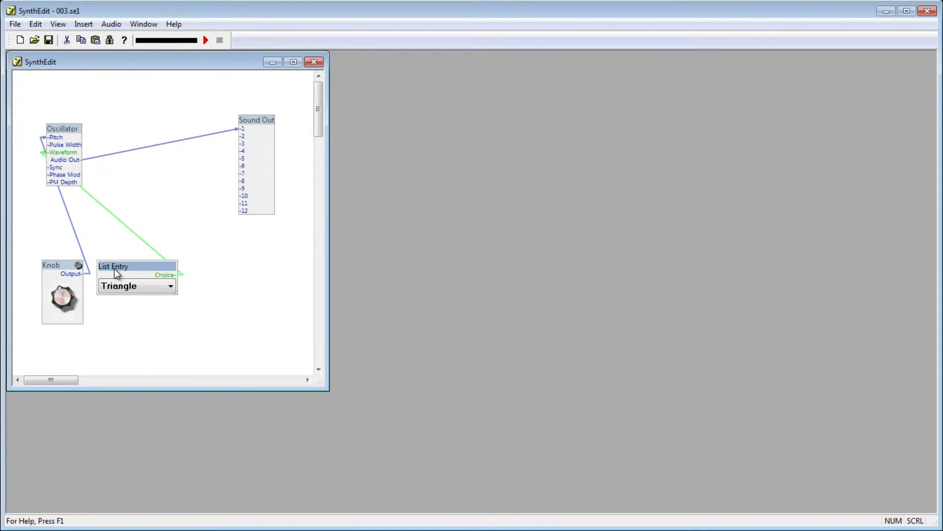
click(161, 144)
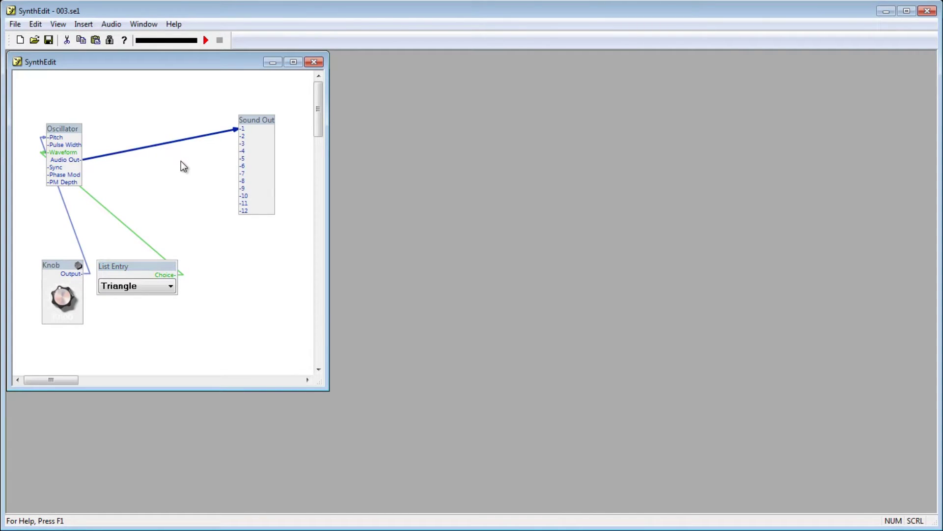
key(Delete)
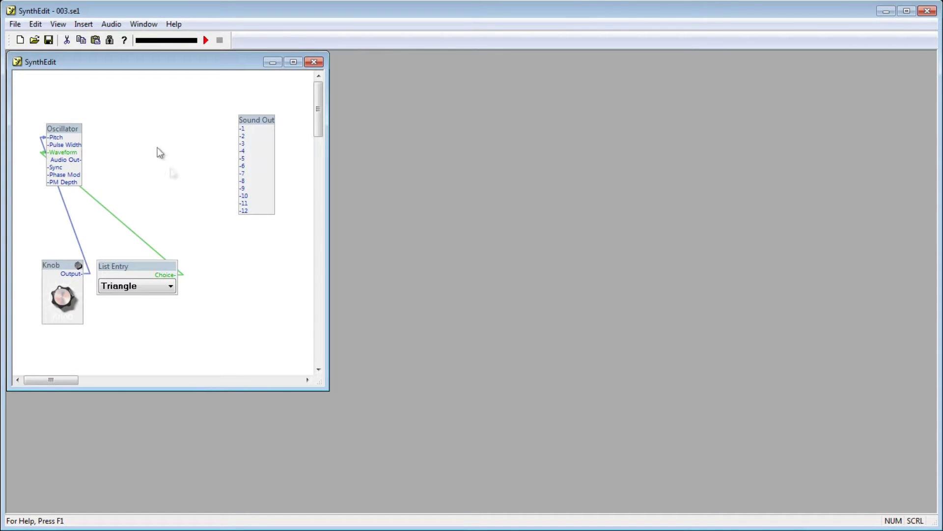
Step: Insert a Moog Filter, wire Oscillator Audio Out into its Signal input, and start playback
right_click(141, 157)
mouse_move(158, 165)
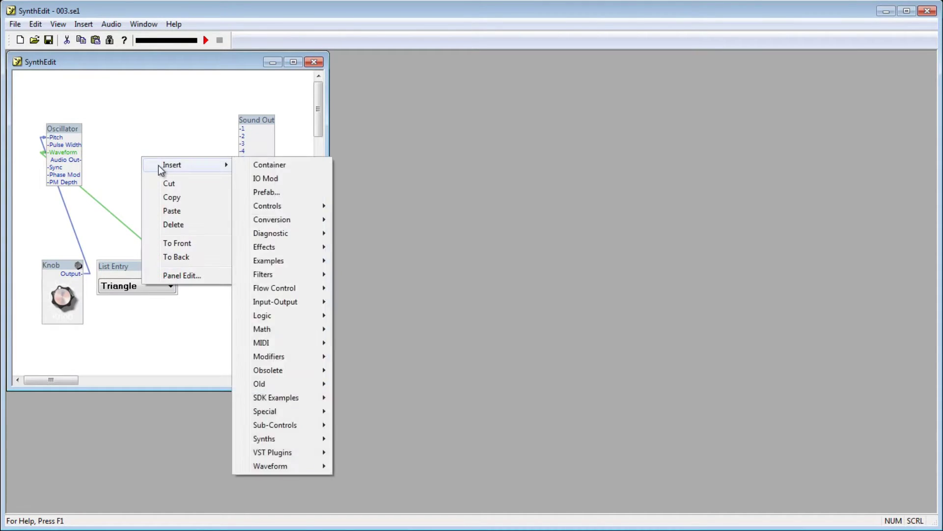
mouse_move(279, 273)
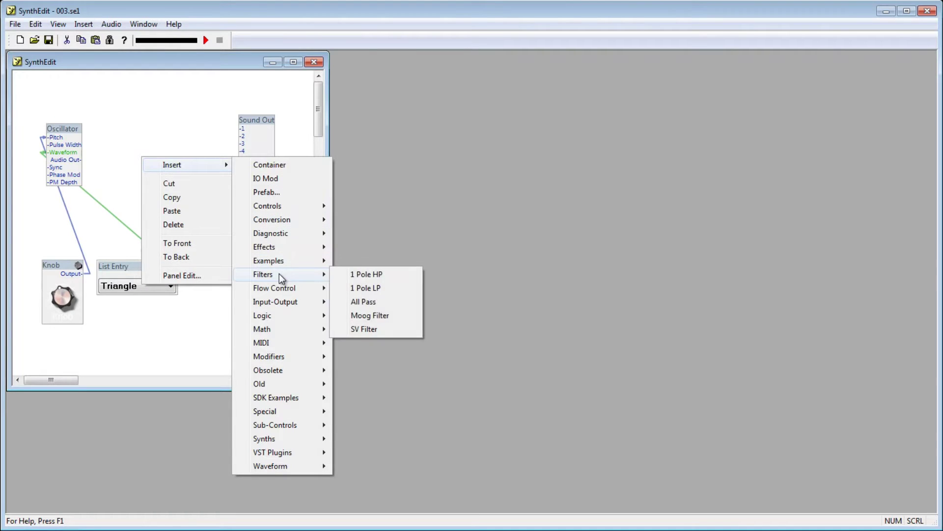
click(370, 315)
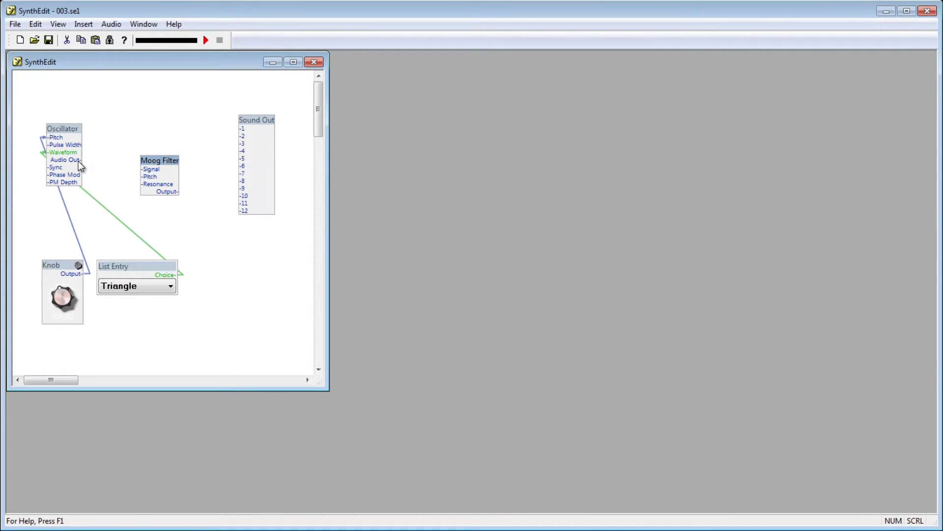
drag(79, 160, 240, 133)
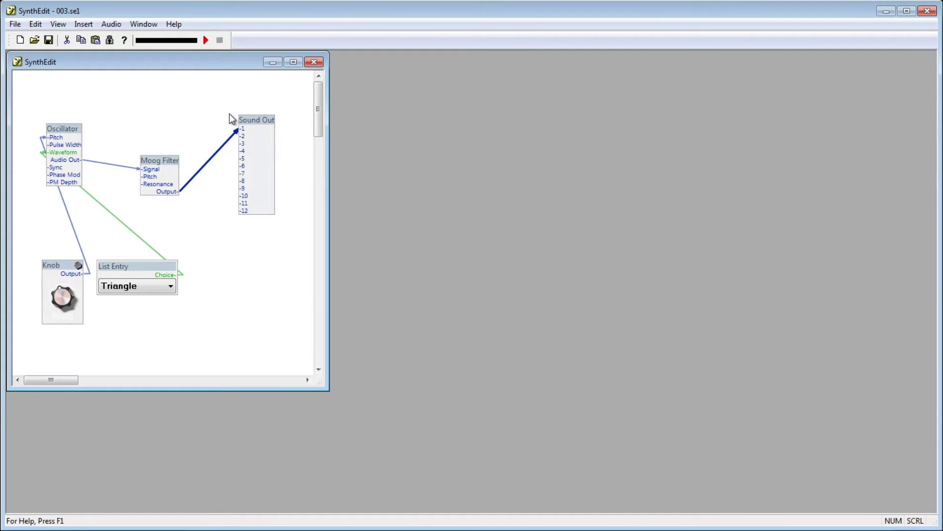
click(206, 40)
click(219, 40)
Step: Insert a Slider module from Controls and nudge it into place
mouse_move(154, 179)
right_click(198, 311)
mouse_move(207, 317)
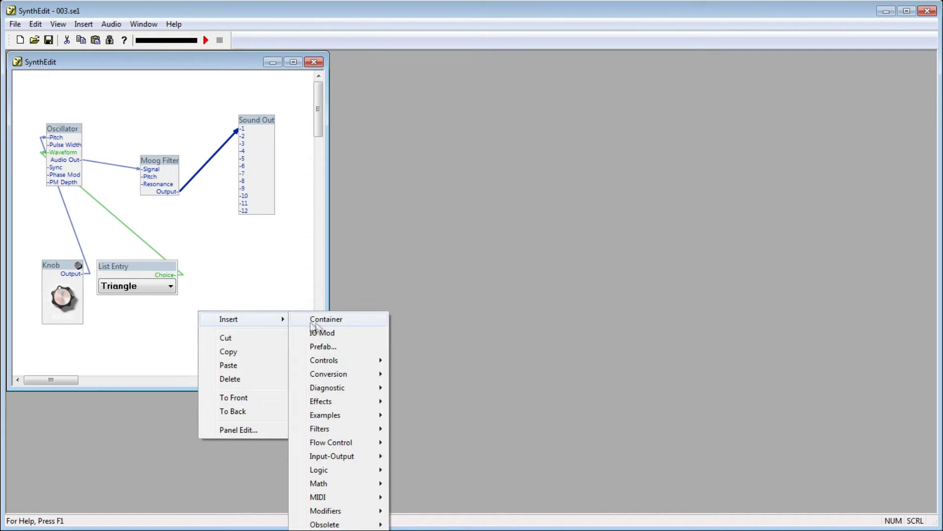
mouse_move(361, 363)
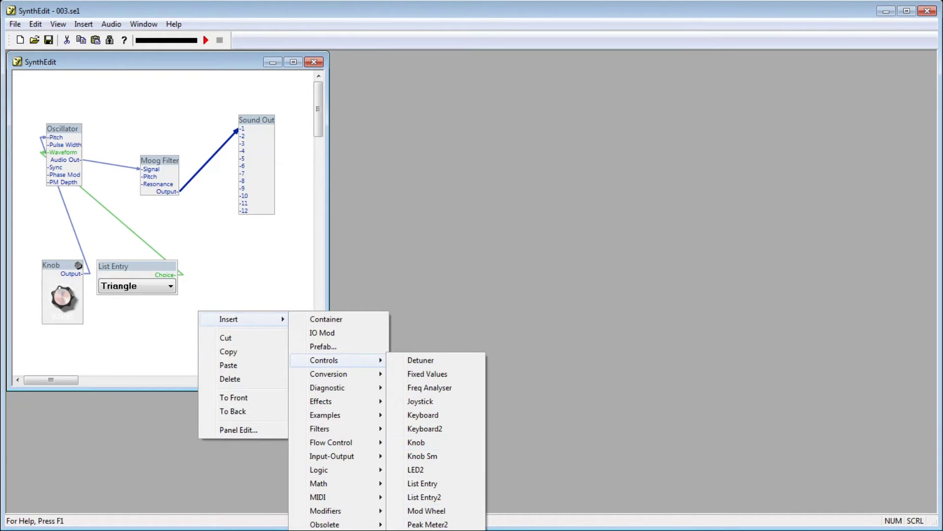
click(427, 529)
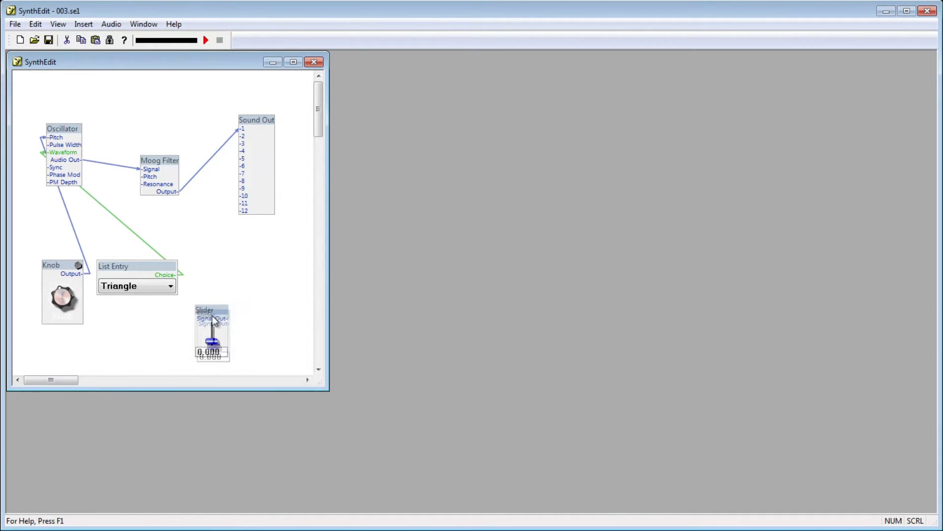
drag(213, 319, 208, 323)
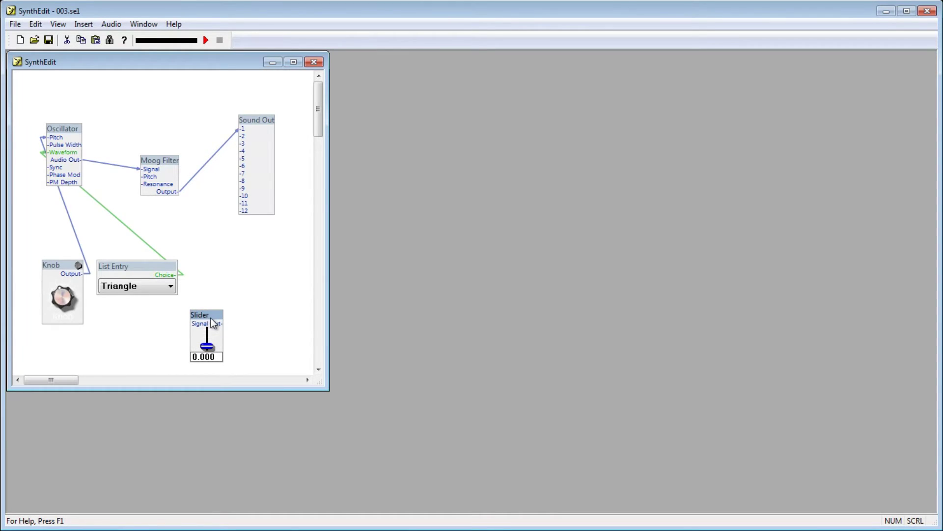
Step: Duplicate the Slider and wire the two to the Moog Filter's Pitch and Resonance
key(ctrl+v)
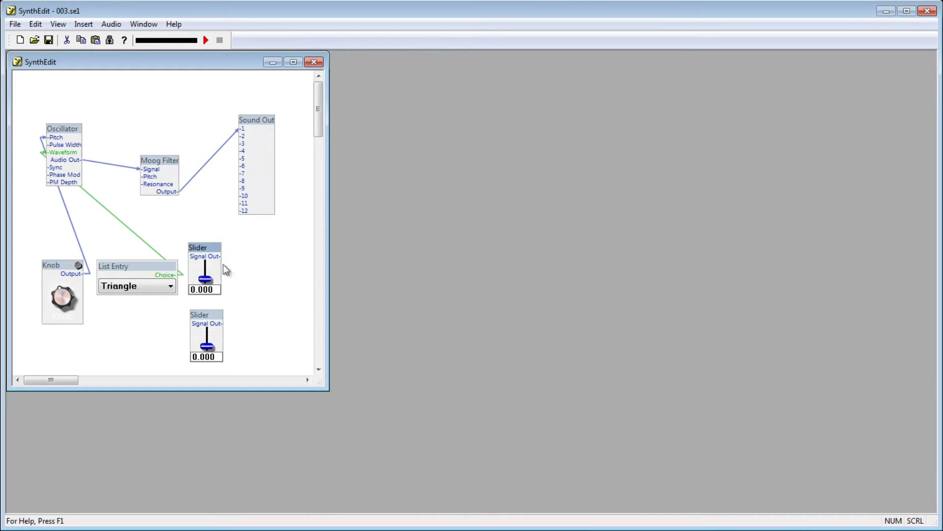
drag(205, 246, 263, 317)
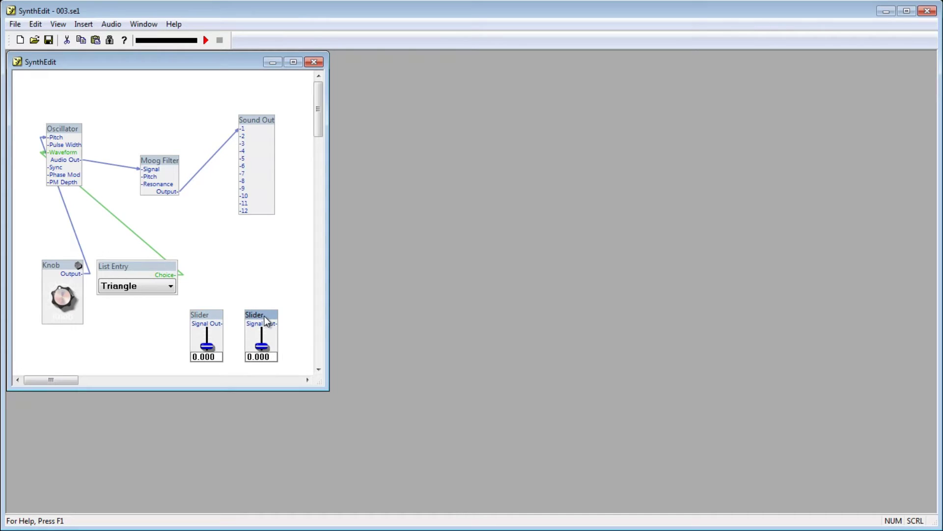
drag(222, 324, 150, 177)
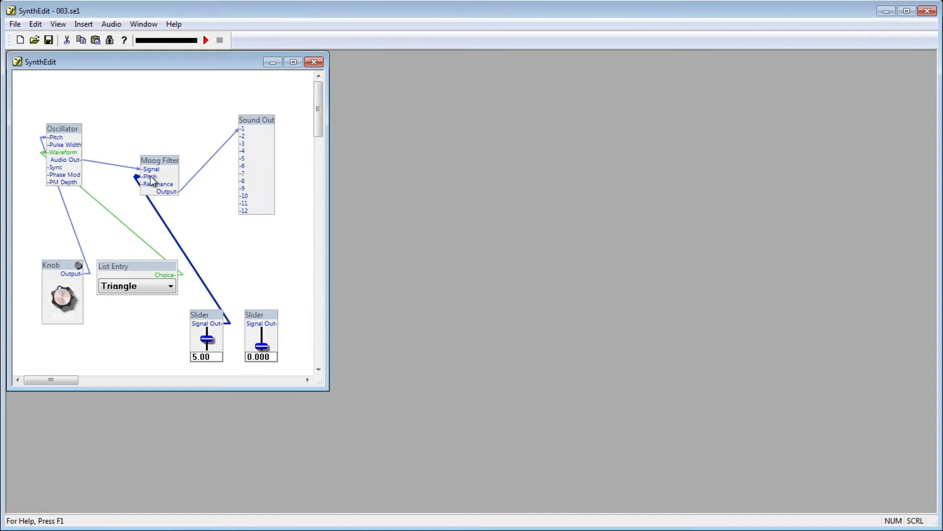
drag(270, 323, 160, 184)
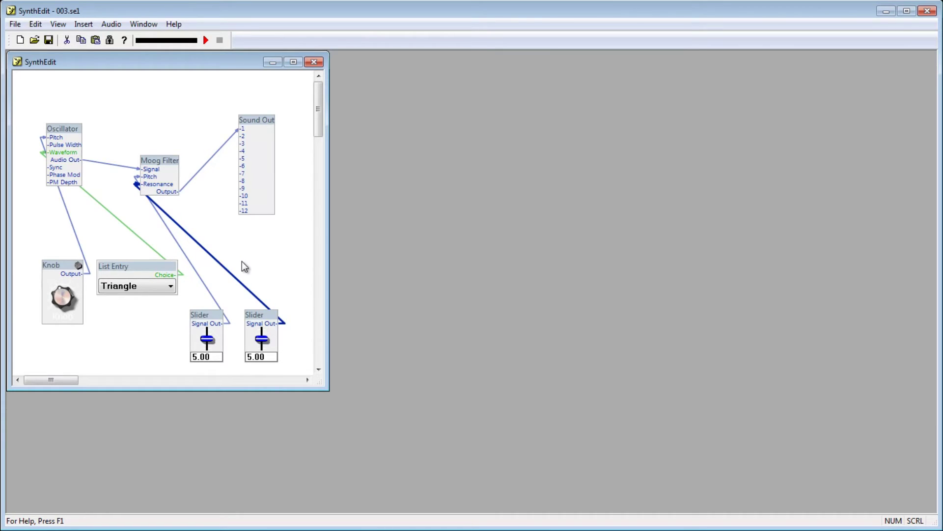
Step: Retitle the first slider 'Pitch' in its Panel Edit properties
right_click(205, 320)
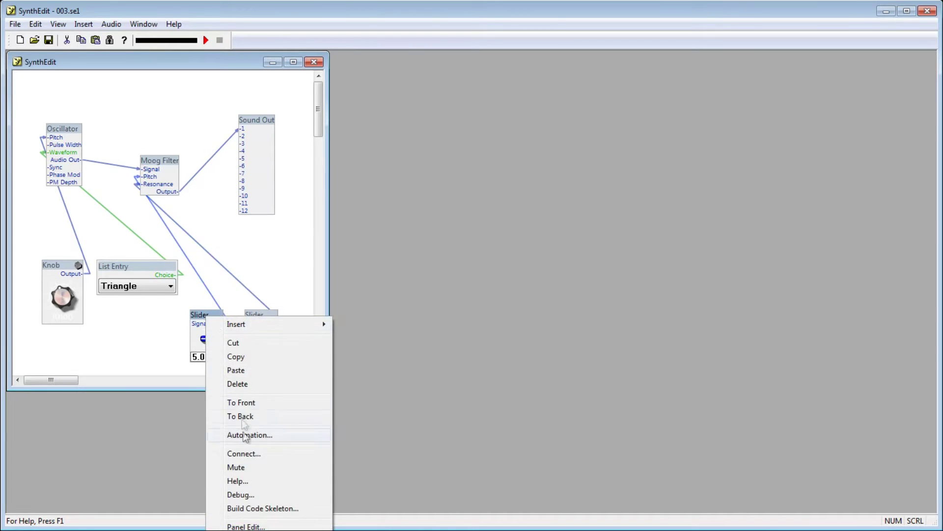
click(246, 527)
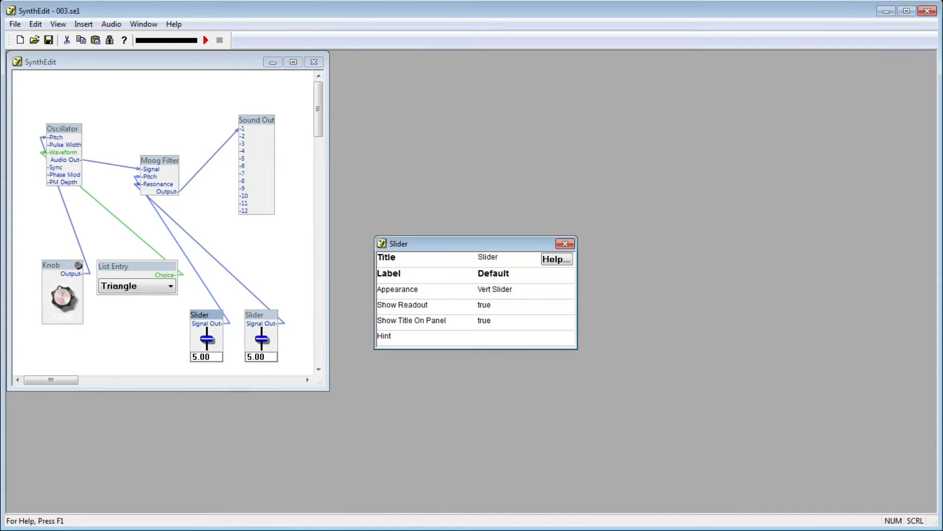
click(494, 258)
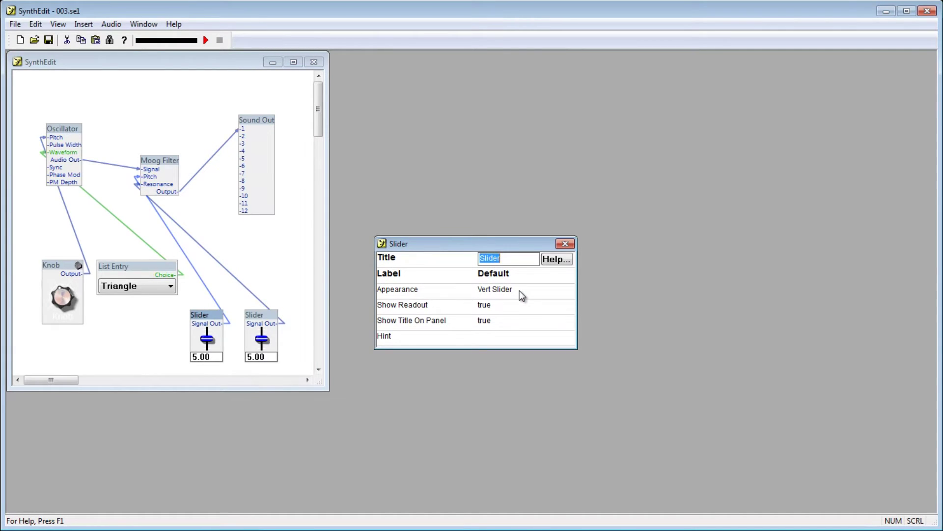
text(Pitch)
key(Return)
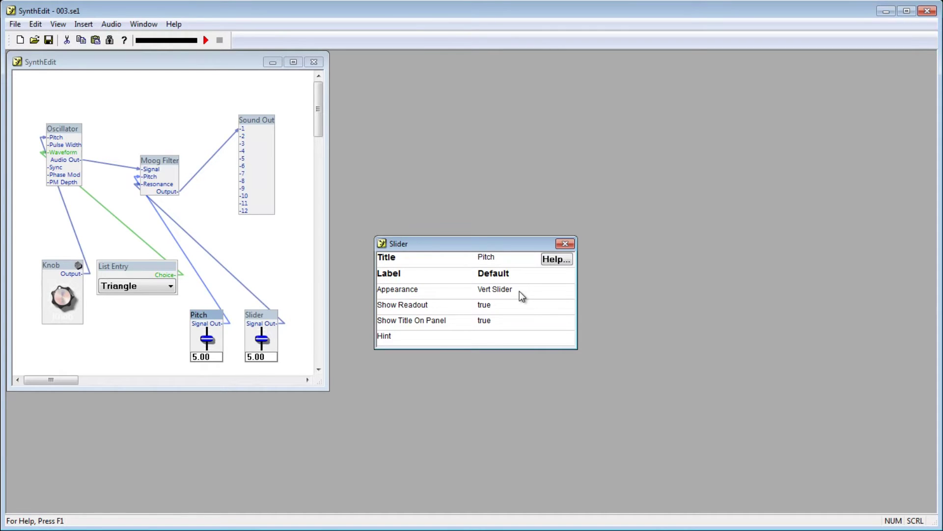
click(565, 244)
Step: Retitle the second slider 'Resonance' in its Panel Edit properties
right_click(261, 315)
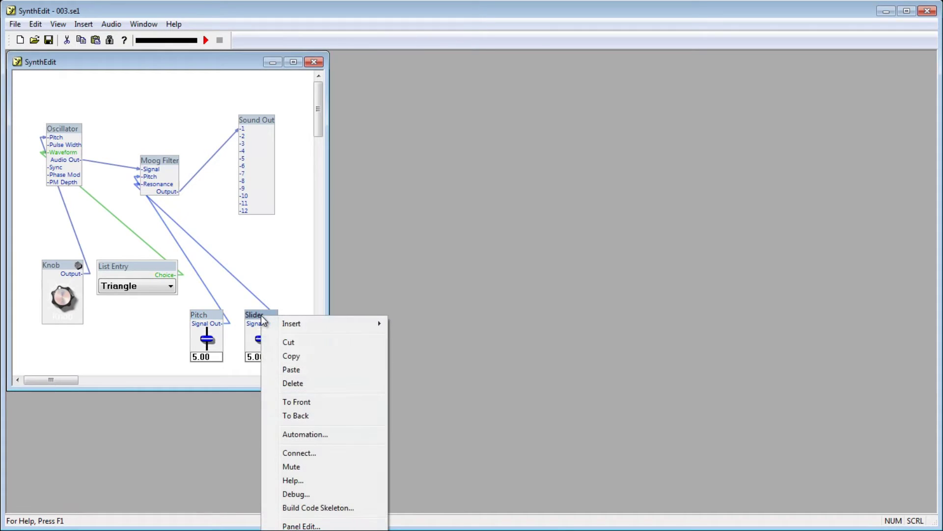
click(310, 521)
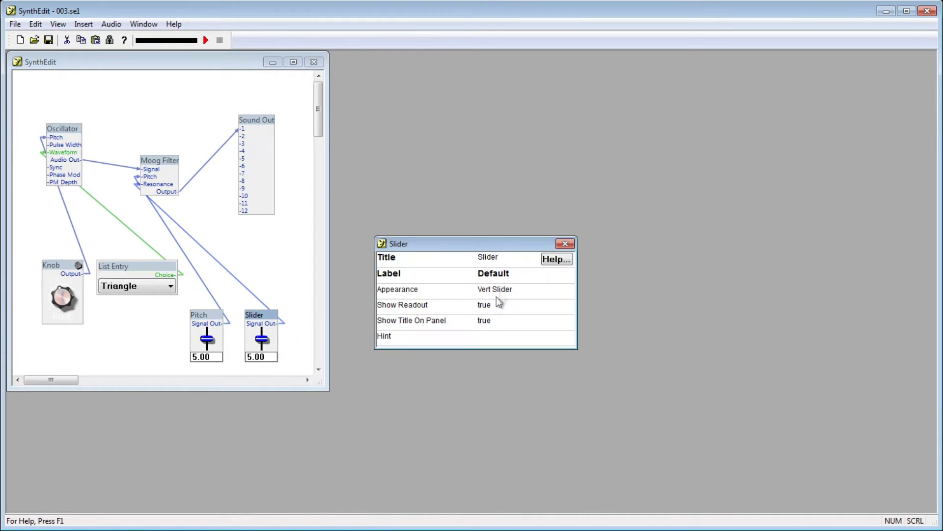
click(494, 261)
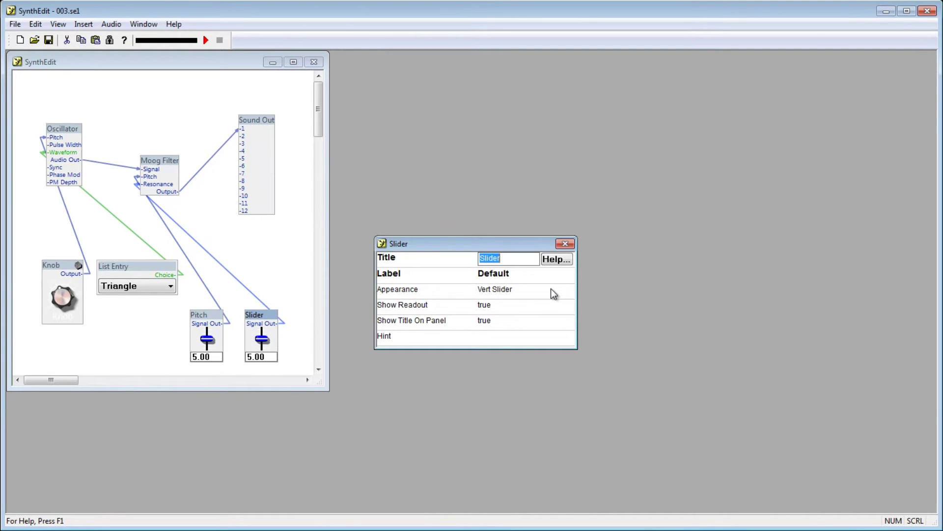
text(Resonance)
key(Return)
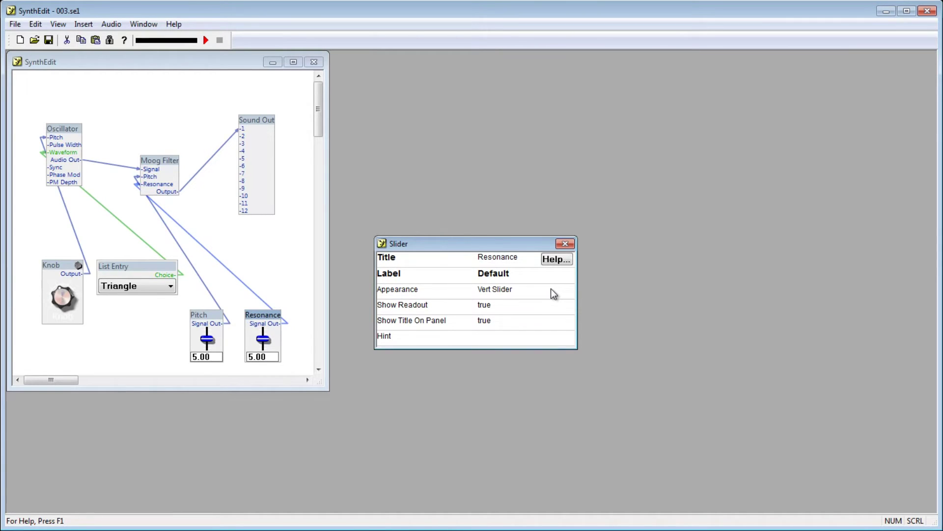
click(564, 244)
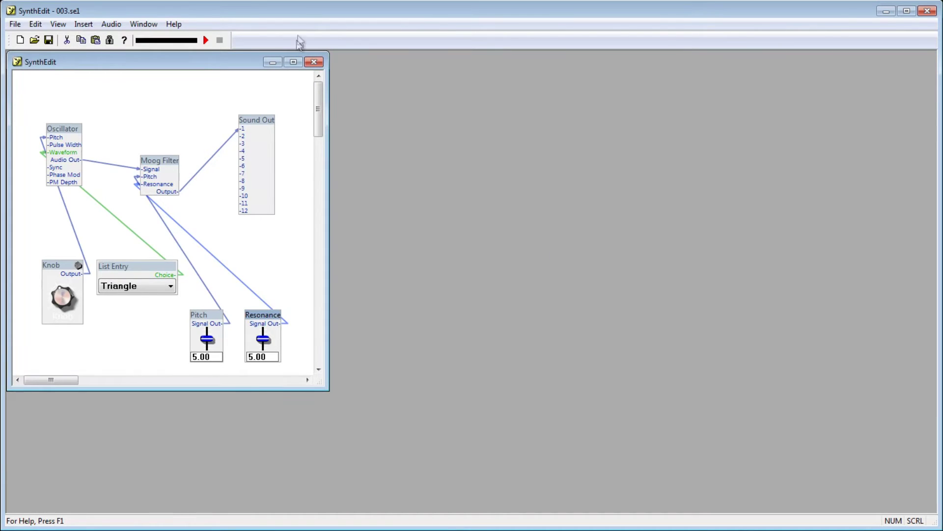
Step: Play the patch, drag Pitch to 7.70 and Resonance to 8.50, then stop playback
click(207, 40)
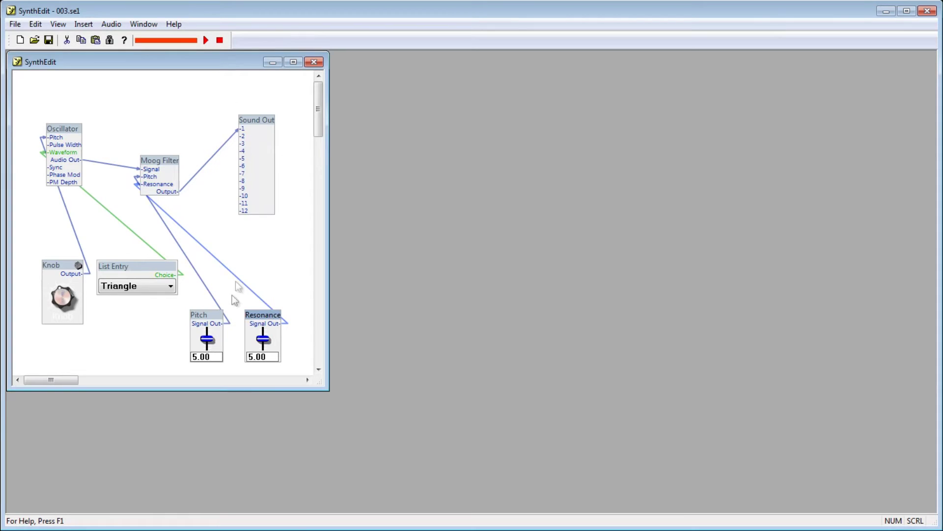
click(208, 338)
drag(208, 339, 215, 334)
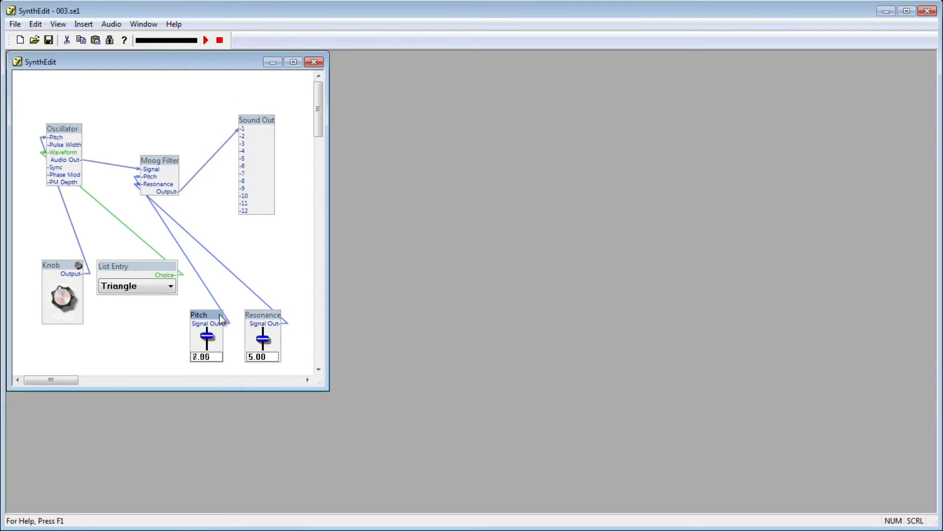
drag(220, 319, 222, 346)
drag(260, 340, 288, 296)
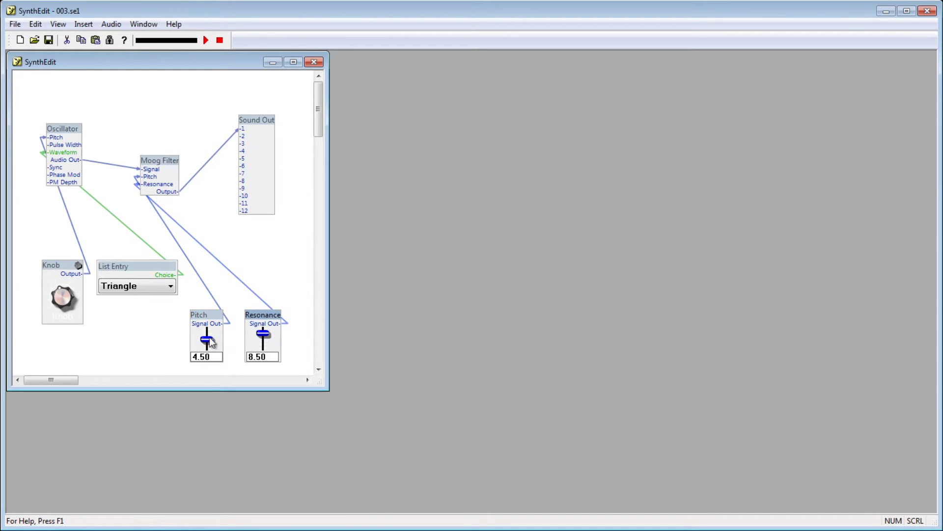
drag(212, 340, 251, 300)
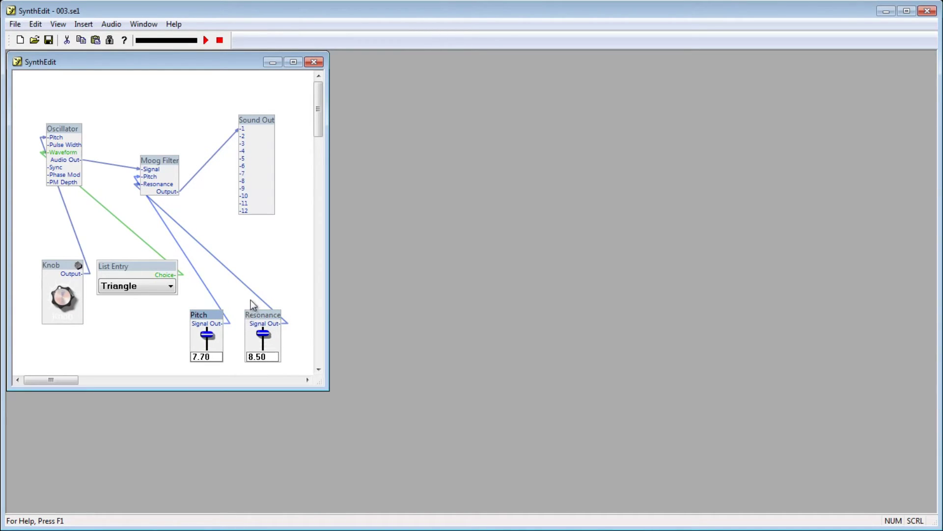
click(220, 40)
Step: In Panel Edit, place Pitch upper left, Resonance upper right, and the Knob between them
right_click(165, 121)
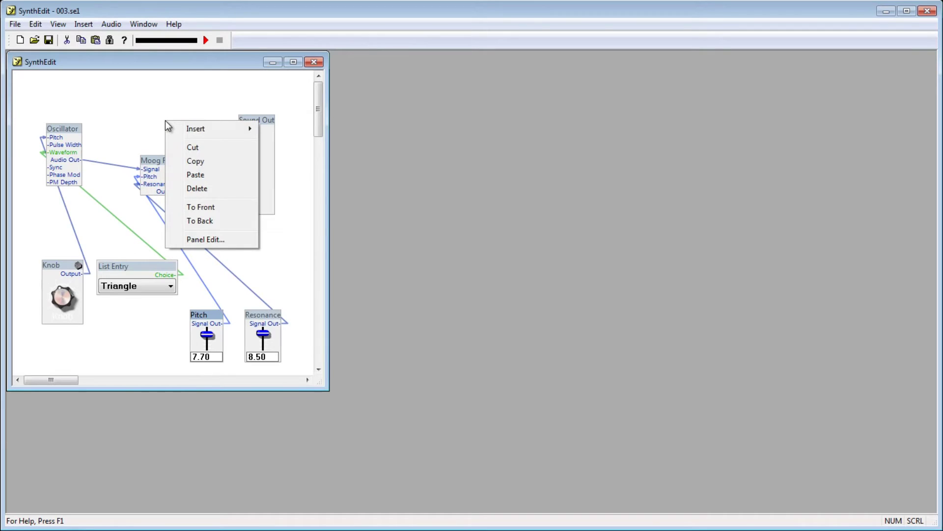
click(210, 239)
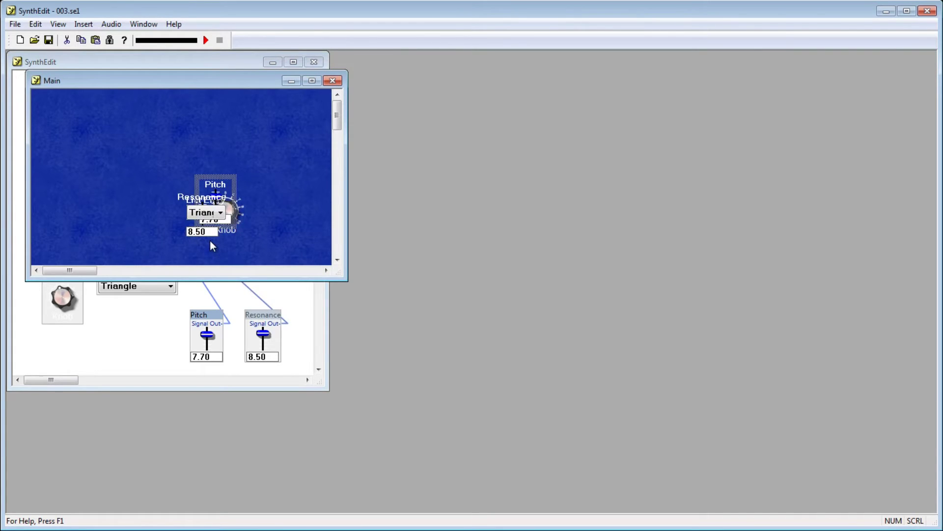
drag(220, 178, 113, 131)
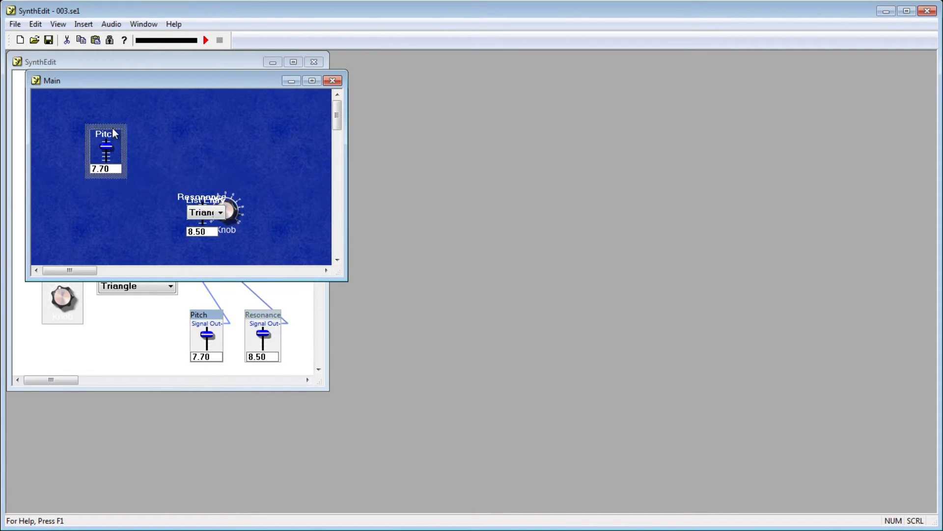
drag(197, 203, 244, 138)
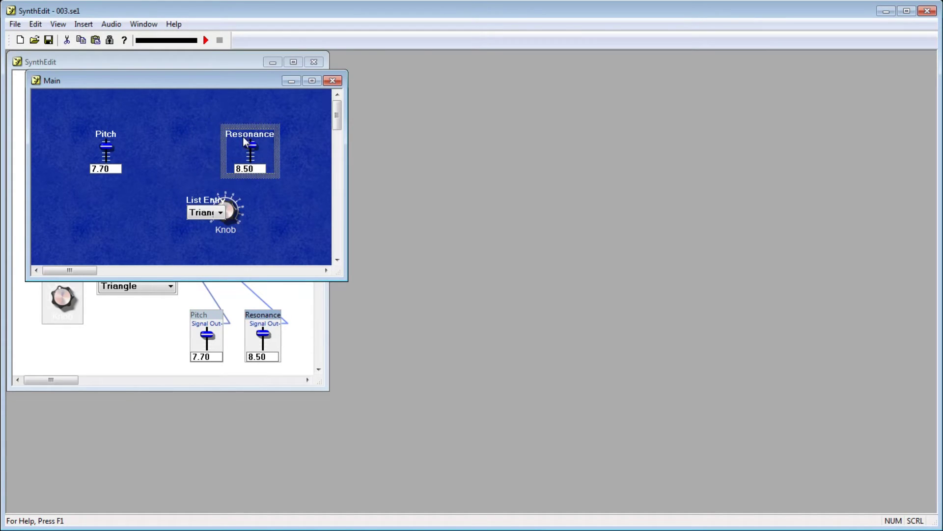
drag(211, 206, 161, 221)
click(226, 209)
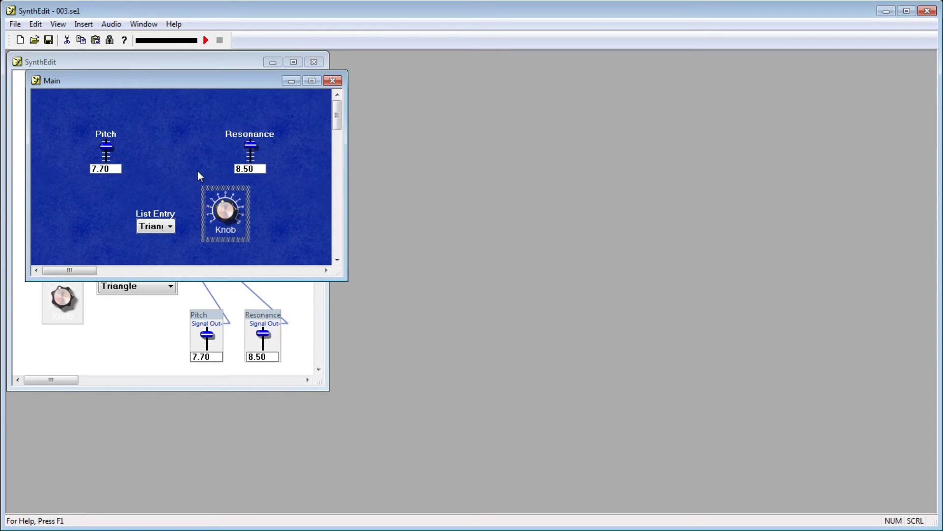
drag(221, 187, 178, 129)
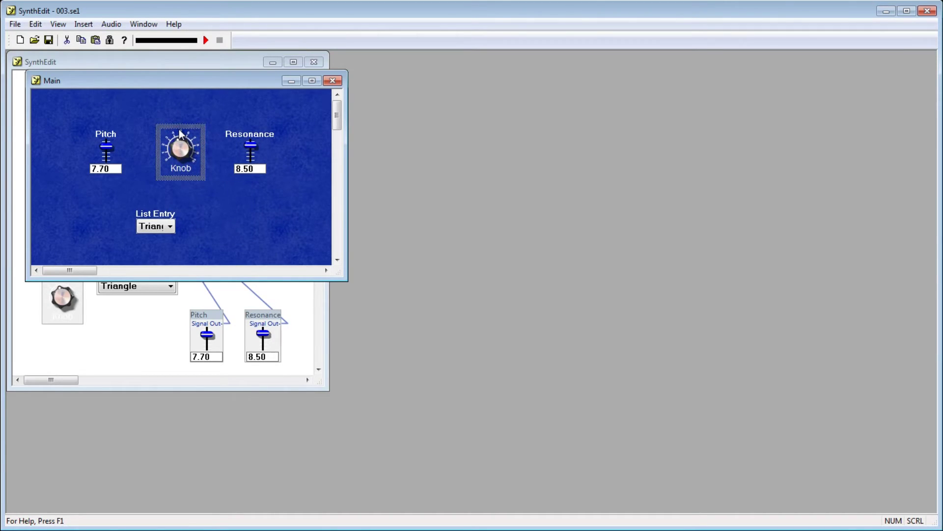
Step: Move the List Entry beneath the Knob and widen it so Triangle shows fully
click(160, 216)
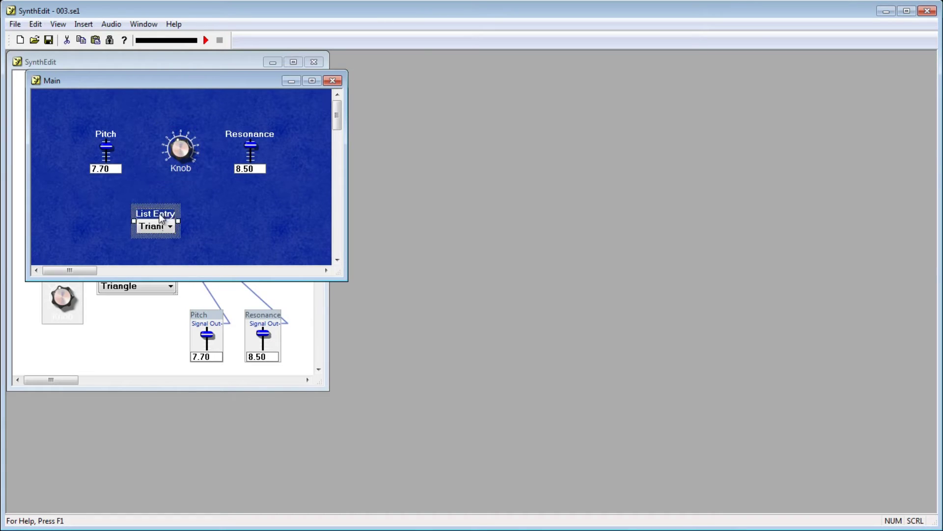
drag(160, 218, 191, 208)
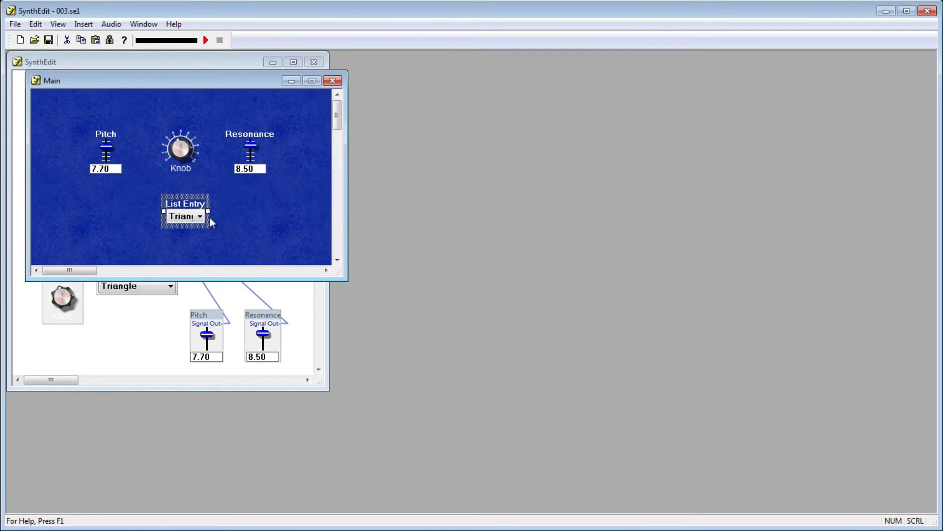
drag(208, 216, 232, 215)
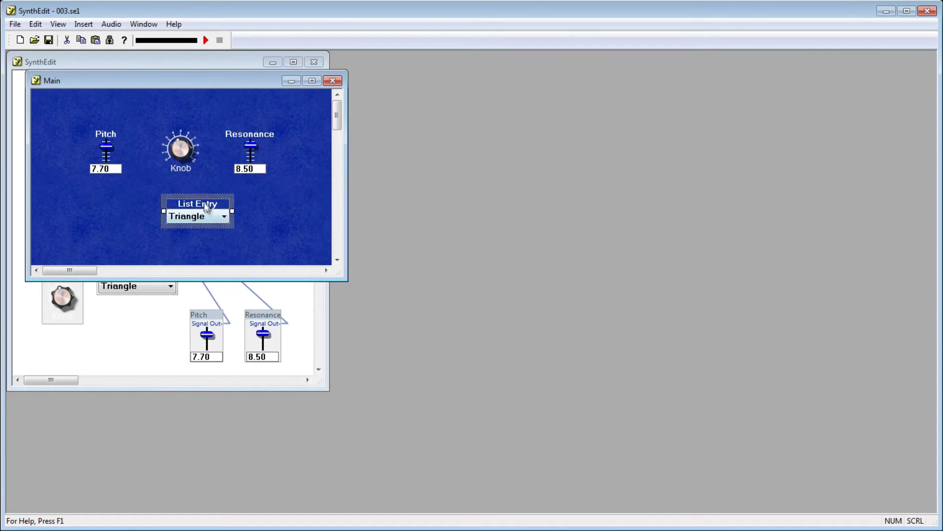
mouse_move(204, 201)
mouse_down()
mouse_move(192, 195)
mouse_move(189, 206)
mouse_up()
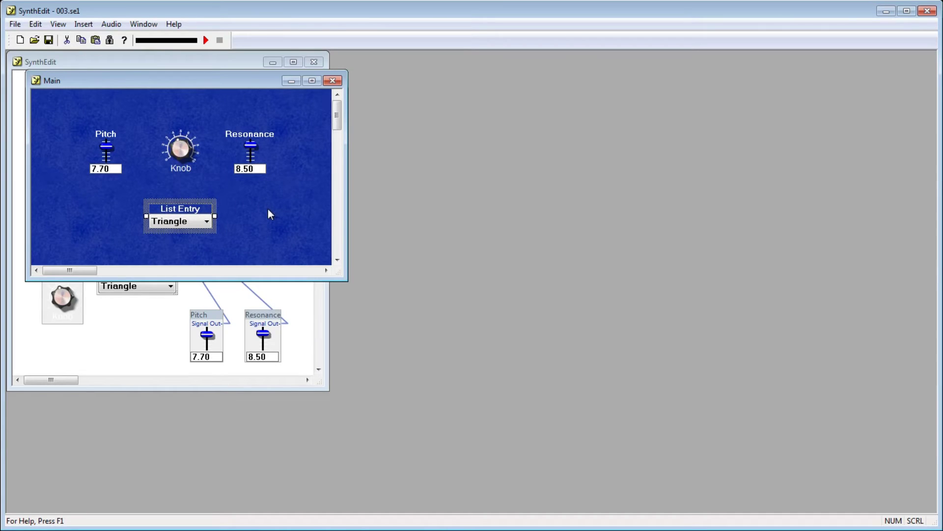
Step: Play the panel, turn the Knob, and set Pitch to 8.25 and Resonance to 5.95
click(206, 41)
click(107, 152)
mouse_move(107, 153)
mouse_down()
mouse_move(102, 187)
mouse_move(101, 157)
mouse_up()
click(180, 142)
drag(180, 146, 180, 167)
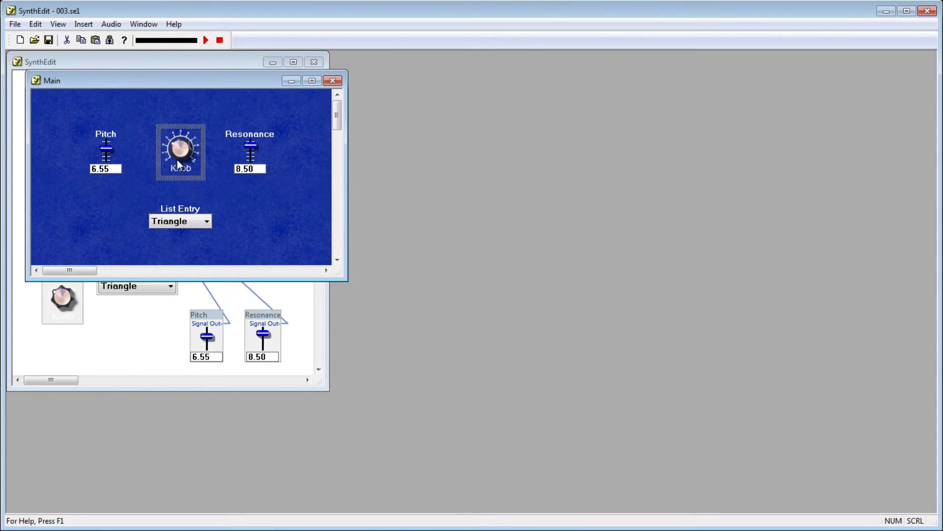
drag(106, 151, 111, 127)
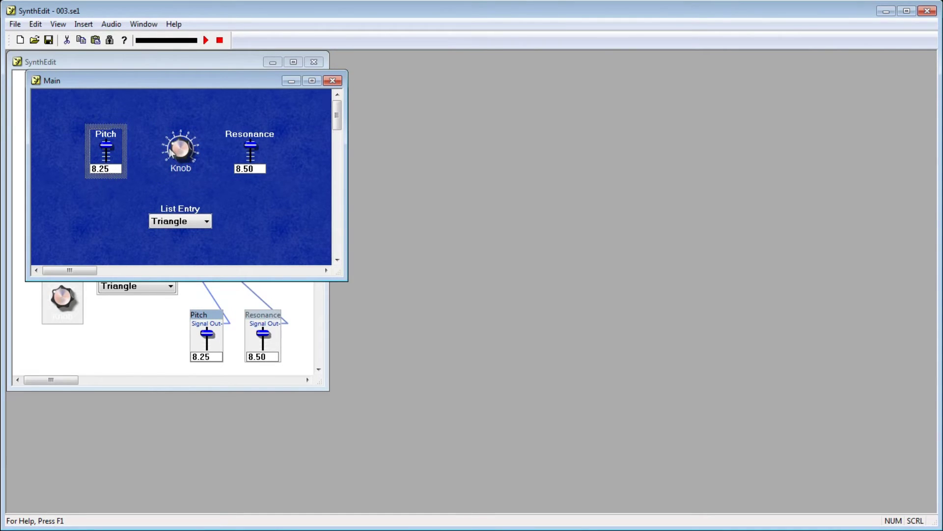
drag(174, 157, 177, 145)
mouse_move(251, 146)
mouse_down()
mouse_move(254, 158)
mouse_move(252, 150)
mouse_up()
Step: Try the Saw, Sine and White Noise waveforms, leave Sine selected, and stop playback
click(206, 221)
click(193, 244)
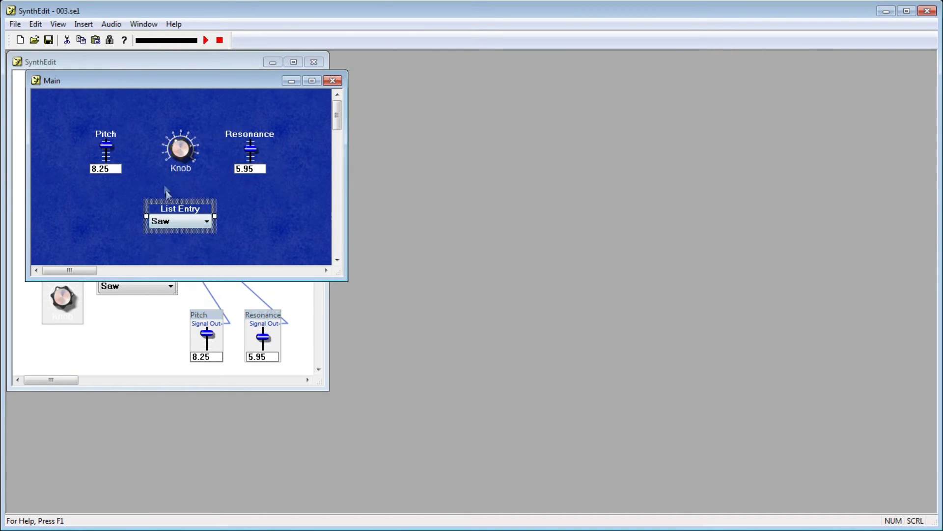
click(186, 221)
click(195, 234)
click(198, 223)
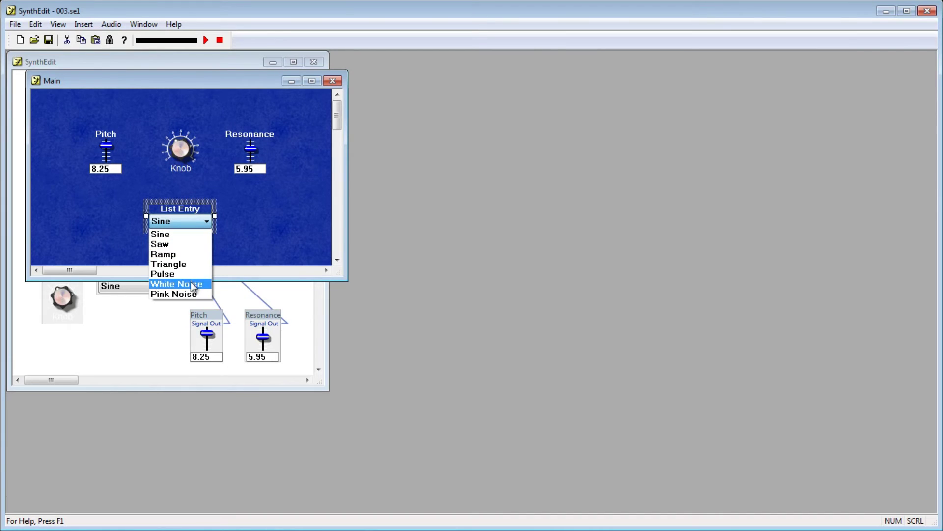
click(192, 282)
click(196, 227)
click(195, 234)
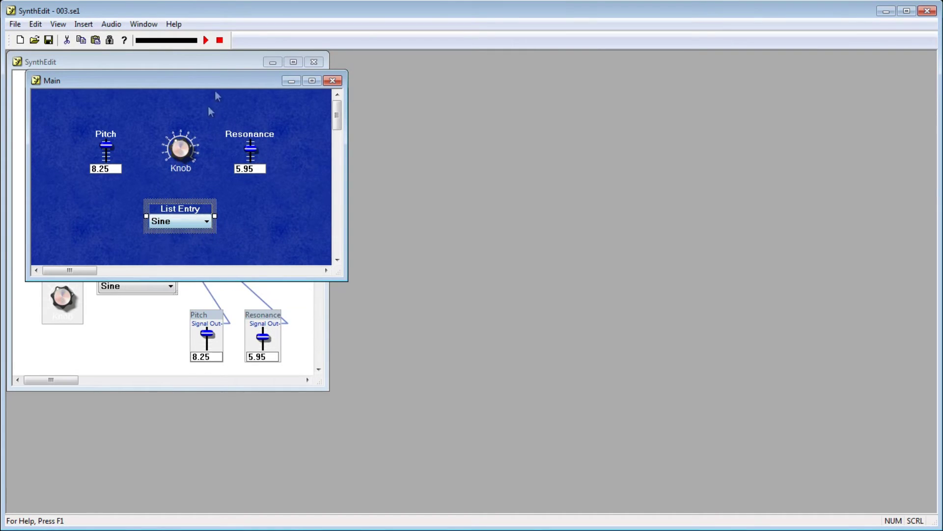
click(220, 40)
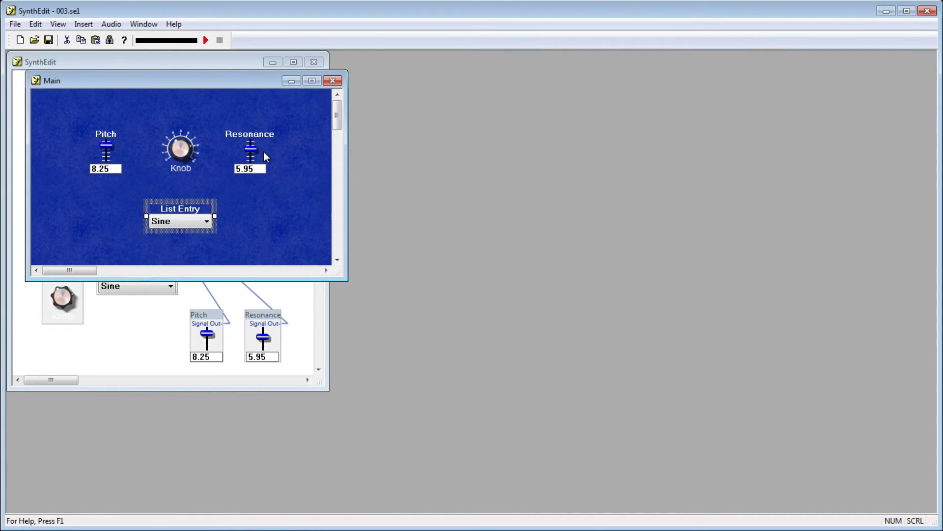
Step: Close the Main panel, delete the Moog Filter–Sound Out wire, and move Sound Out aside
click(333, 81)
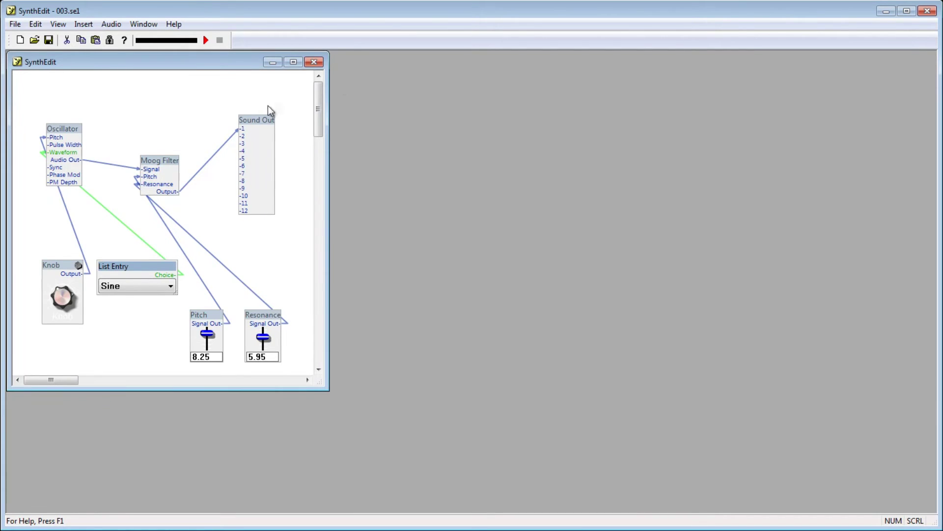
click(215, 154)
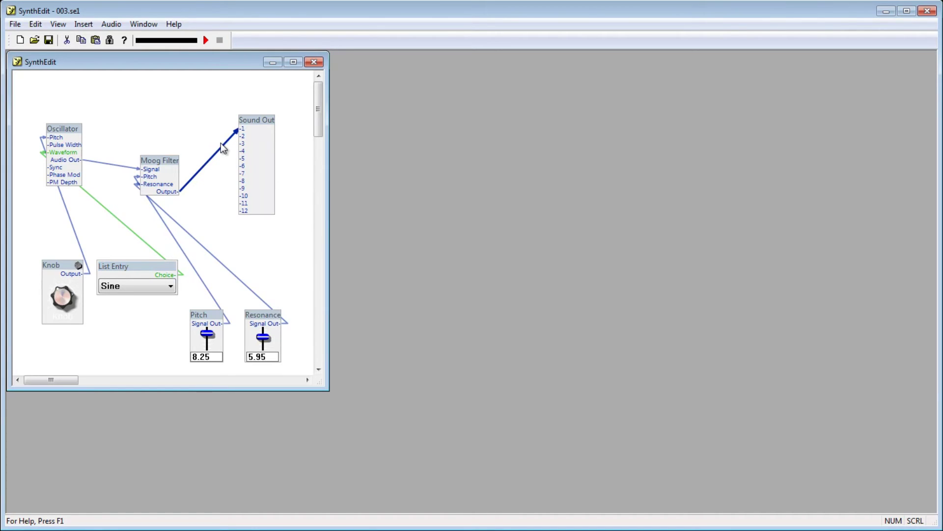
key(Delete)
drag(257, 125, 286, 95)
Step: Marquee-select all the other modules and remove them from the canvas
drag(21, 120, 292, 333)
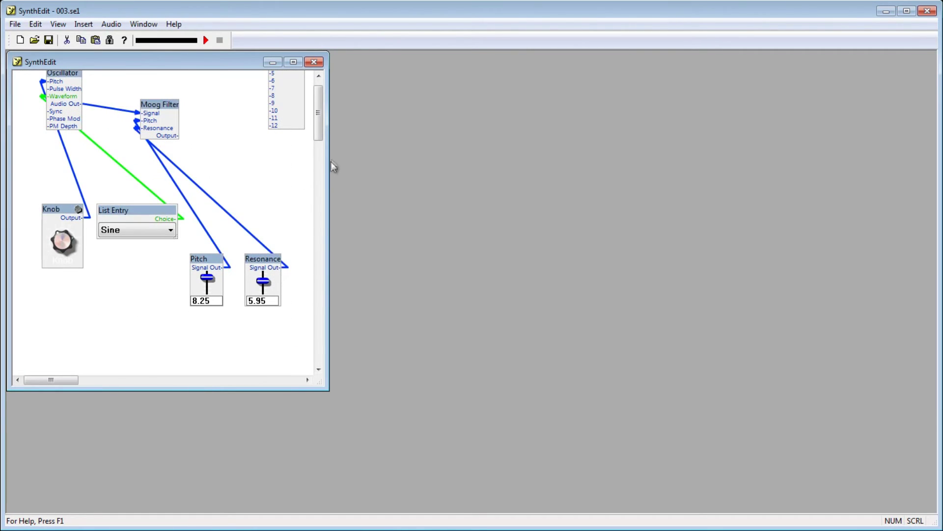
drag(319, 132, 321, 108)
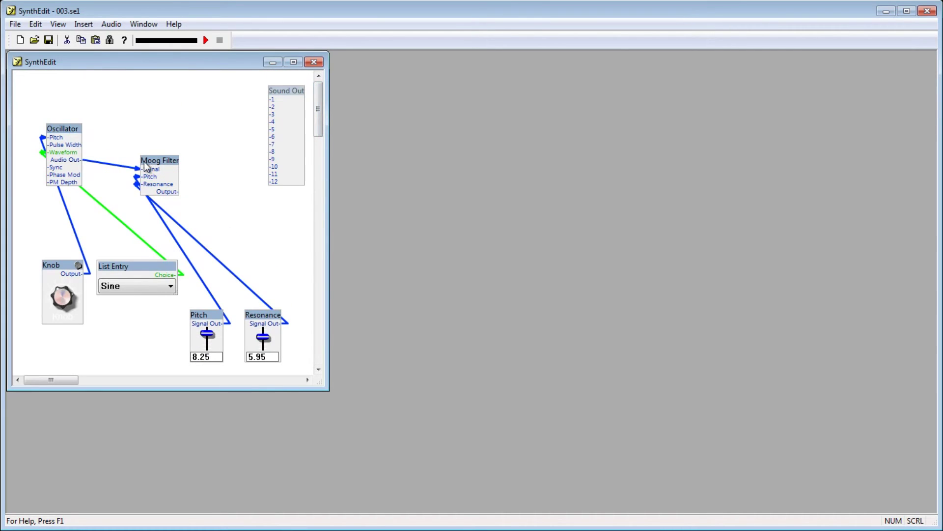
key(Delete)
Step: Insert a Container module and move it up on the canvas
right_click(81, 168)
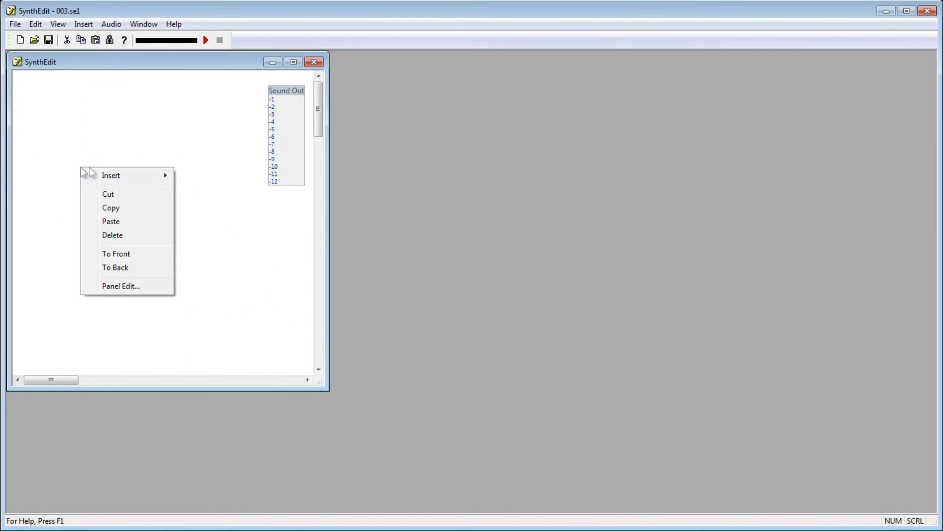
mouse_move(113, 181)
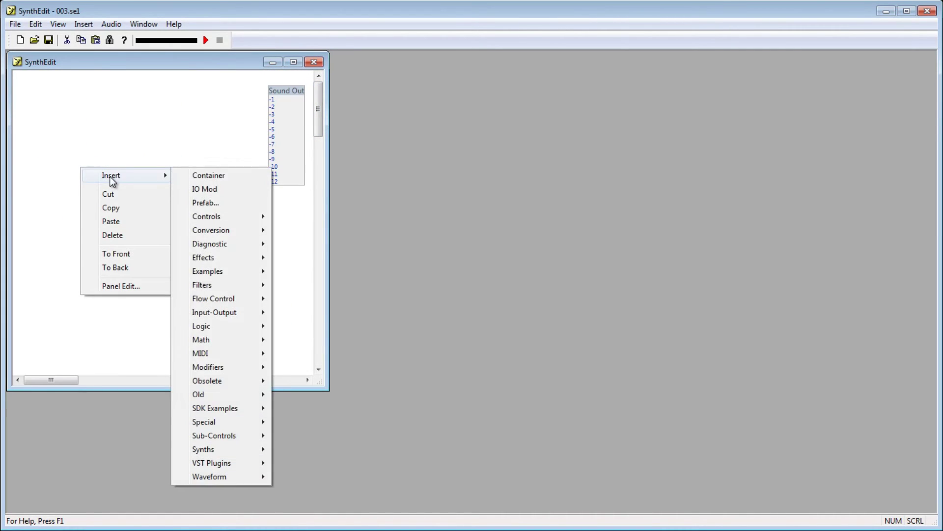
click(198, 175)
drag(108, 170, 93, 109)
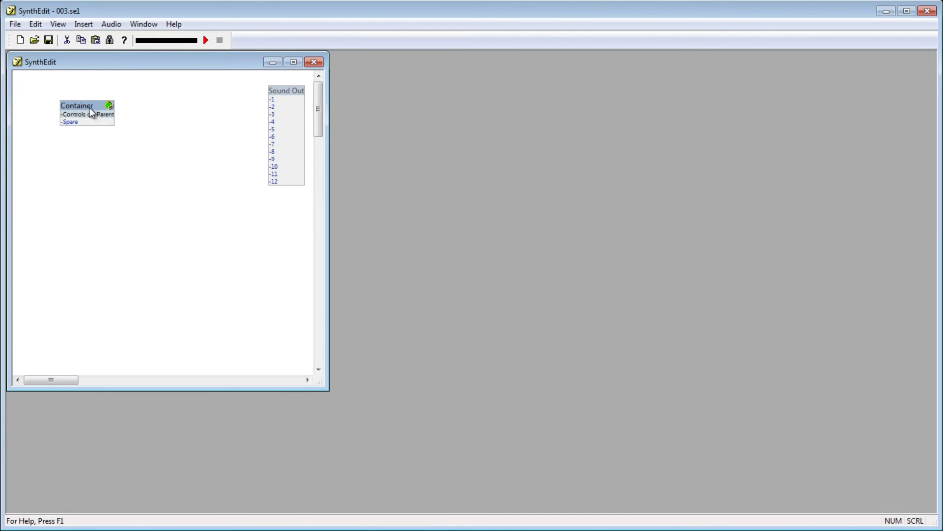
Step: Open the Container's inner window and enlarge it
double_click(90, 109)
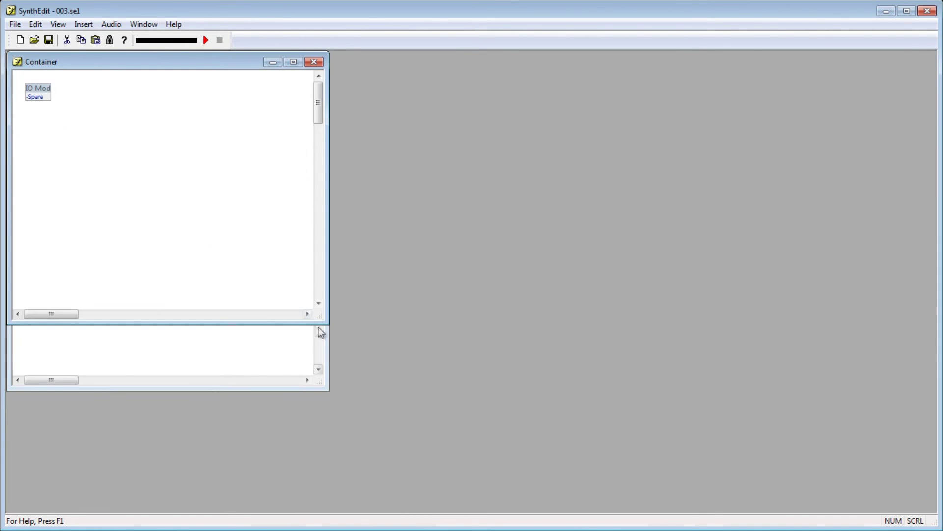
drag(323, 323, 469, 422)
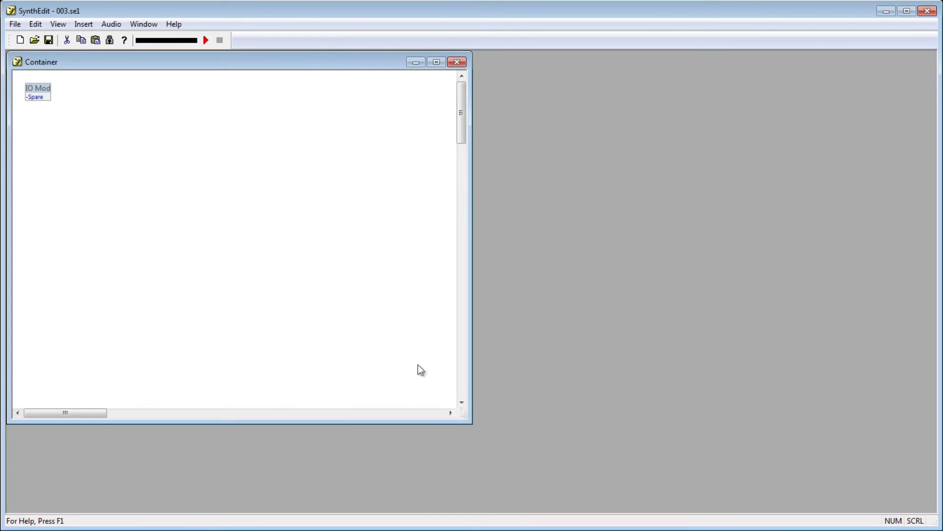
right_click(141, 179)
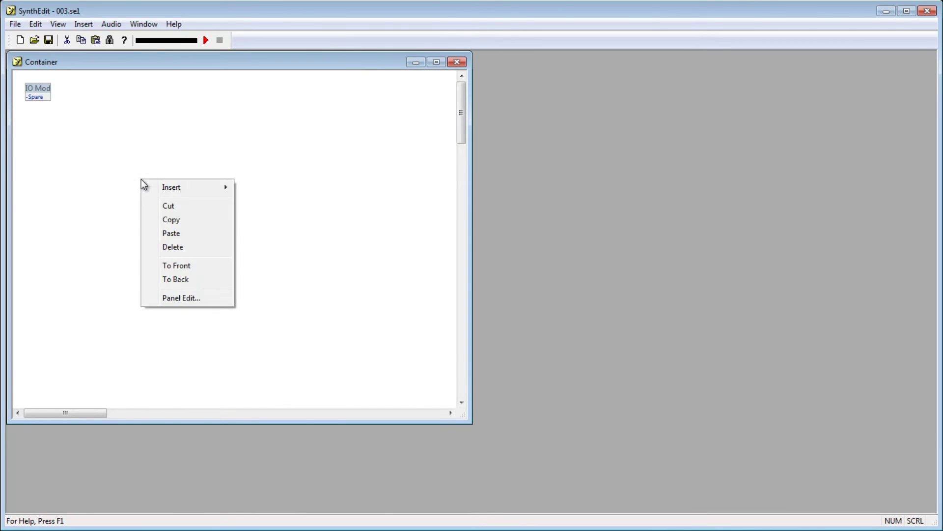
Step: Paste the synth modules into the Container and shift them down and right
click(176, 234)
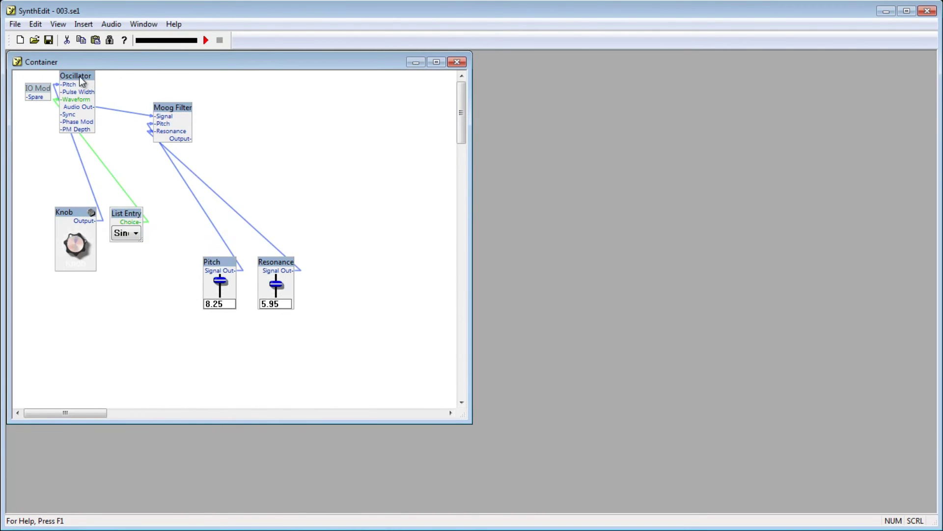
drag(79, 76, 95, 126)
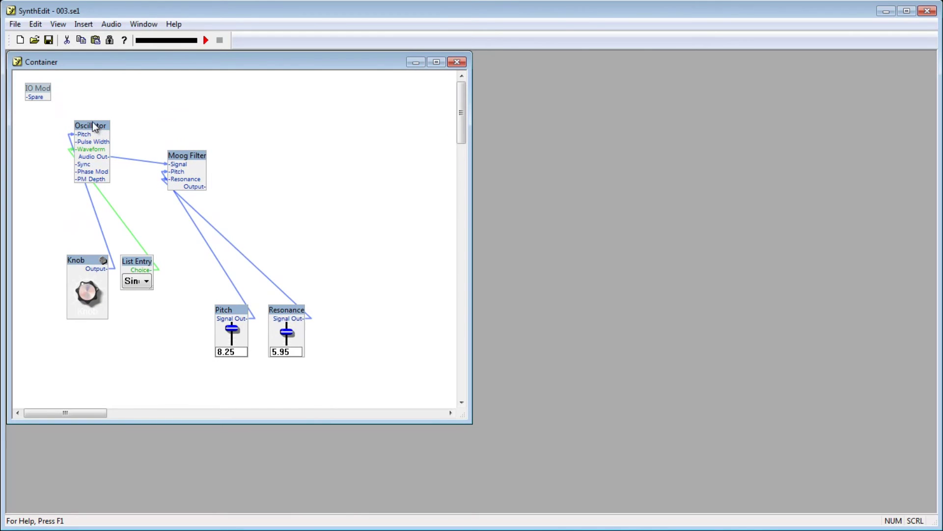
click(193, 102)
Step: Move IO Mod to the upper right, wire Moog Filter Output into it, and close the window
click(48, 92)
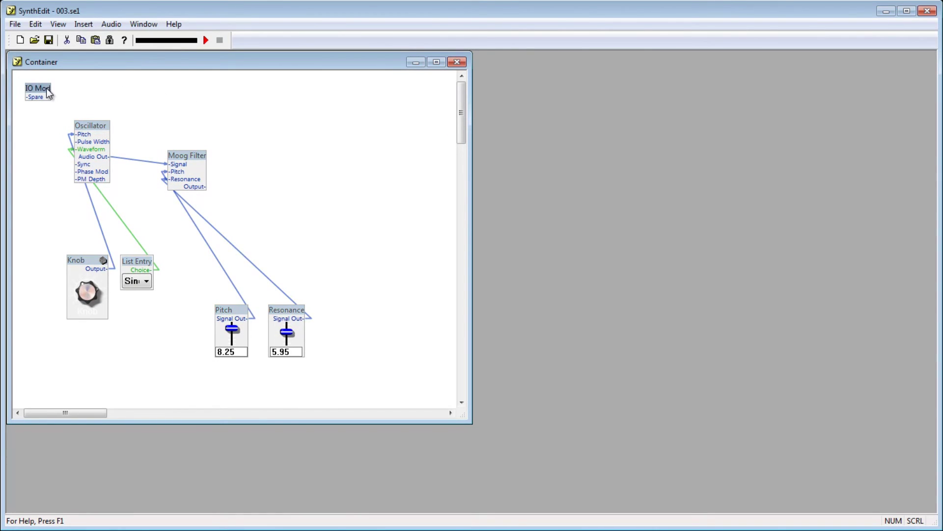
drag(48, 93, 400, 113)
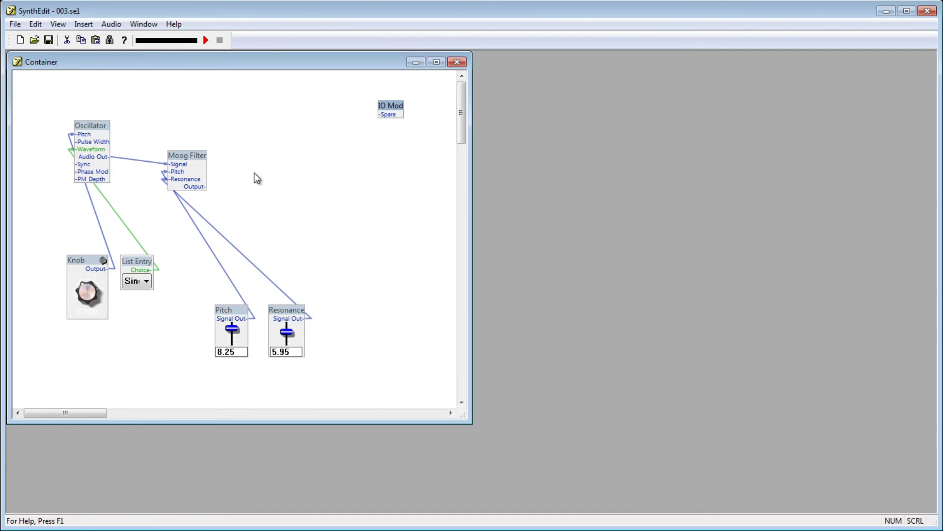
click(202, 188)
drag(202, 187, 383, 116)
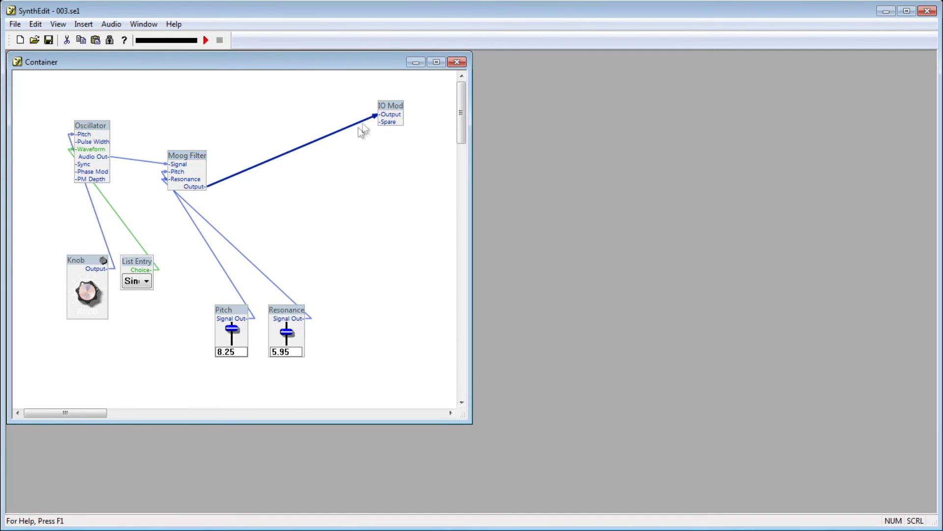
click(454, 63)
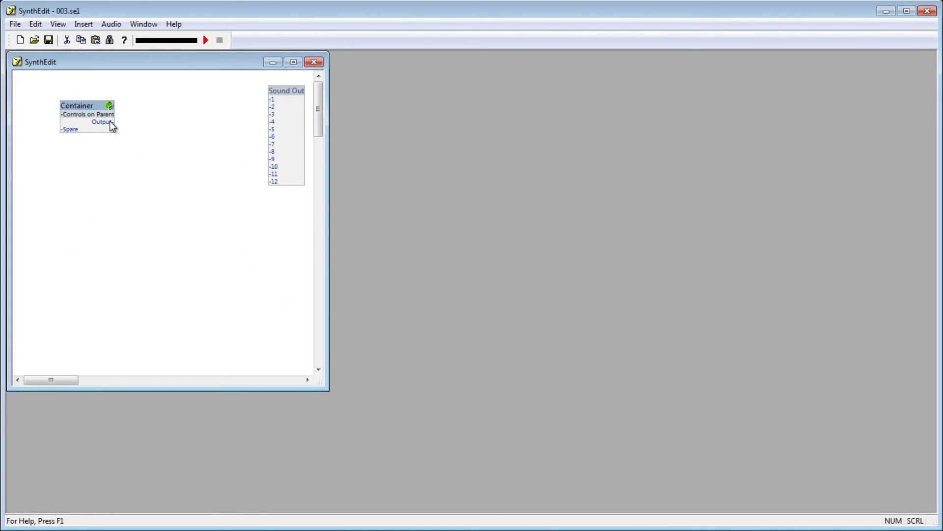
Step: Wire the Container Output to Sound Out input 1 and save the 003.se1 project
drag(110, 122, 269, 99)
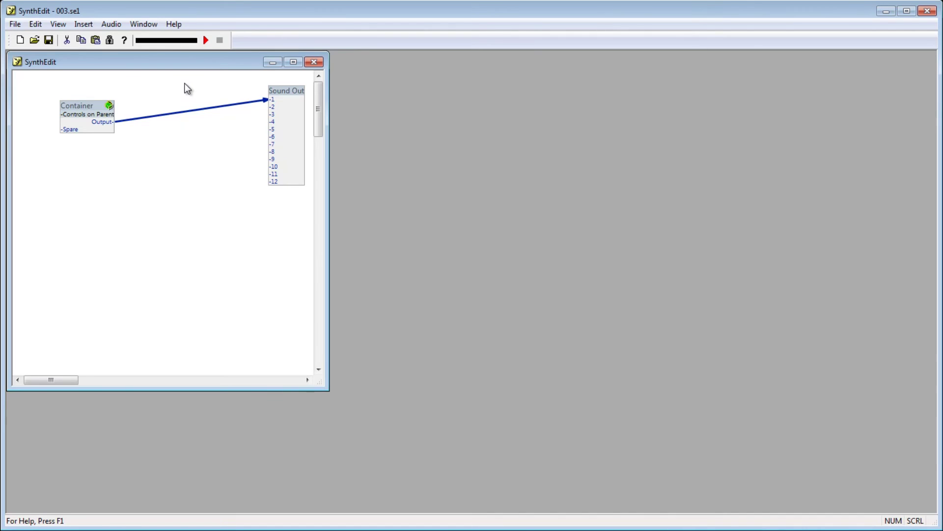
click(14, 25)
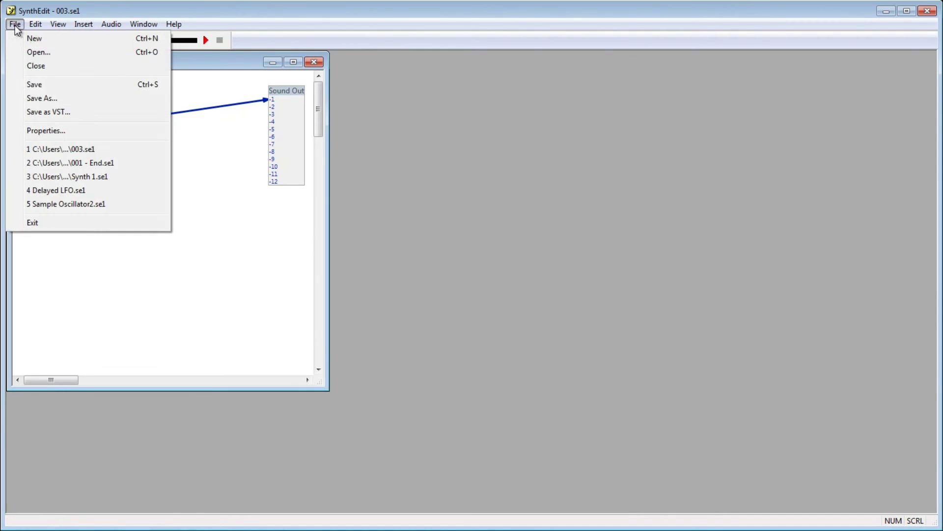
click(38, 83)
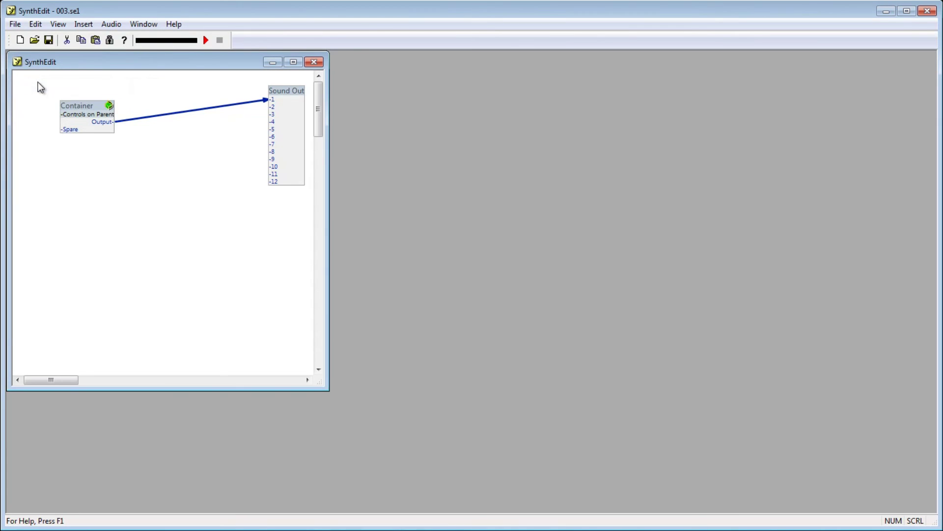
click(17, 27)
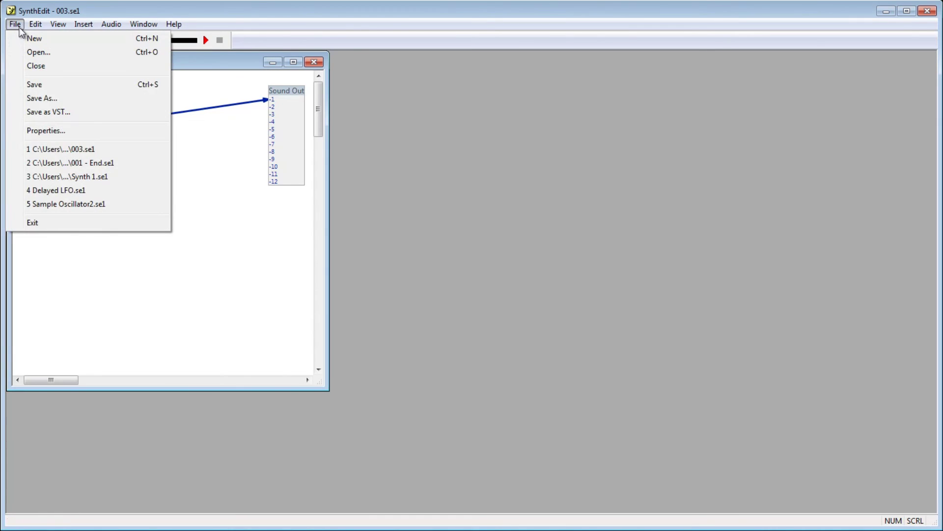
Step: Export the patch as a VST with product name PitchController, saving the project first, as PitchController.dll
click(57, 112)
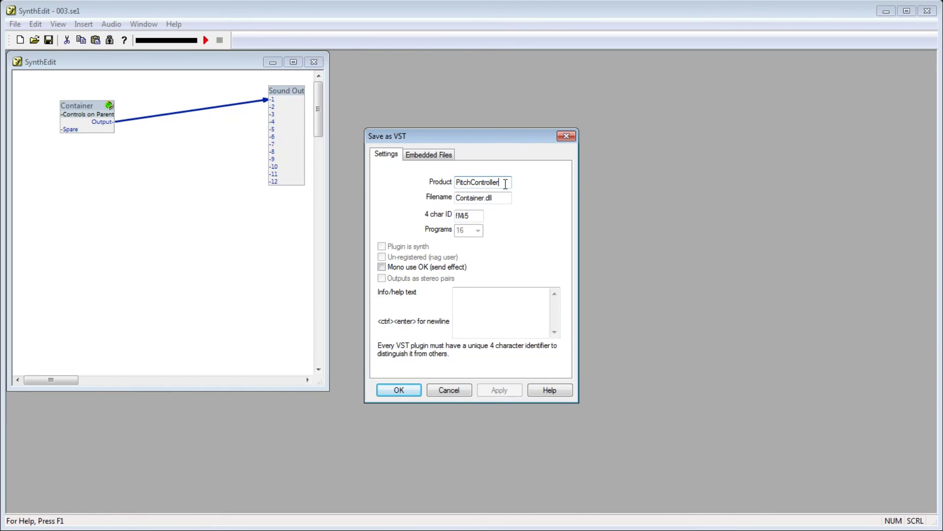
drag(506, 183, 426, 189)
key(ctrl+c)
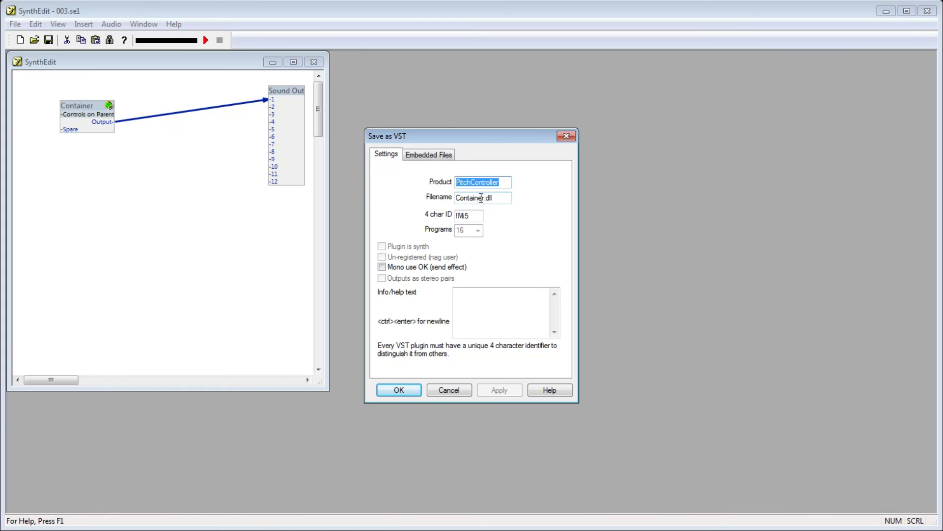
drag(483, 198, 456, 198)
key(ctrl+v)
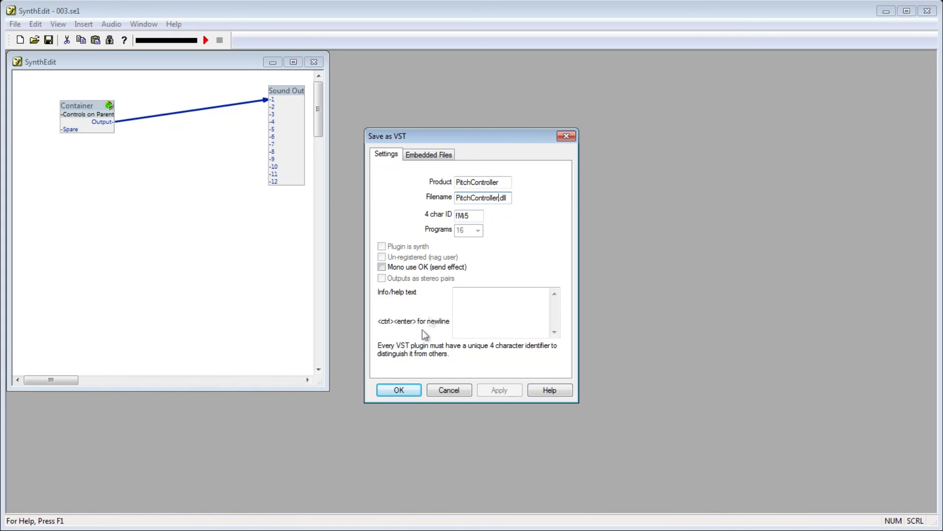
click(401, 388)
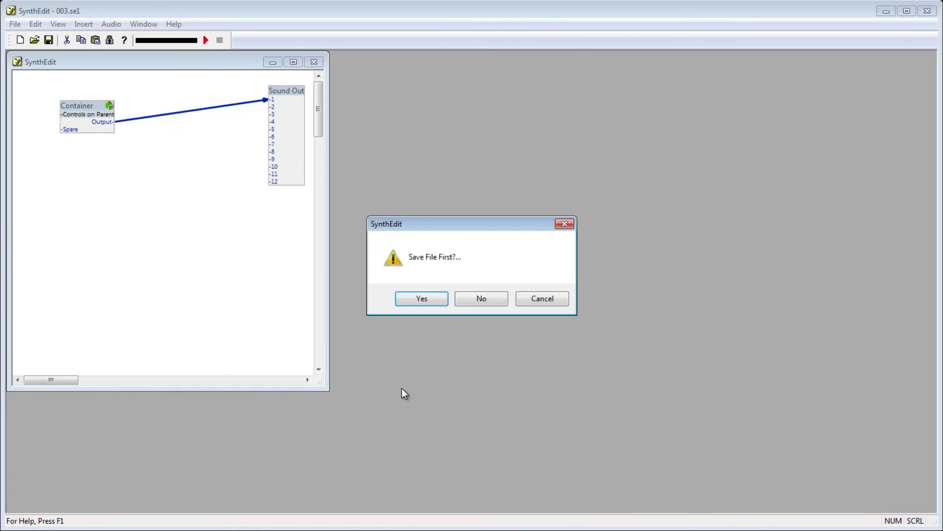
click(422, 299)
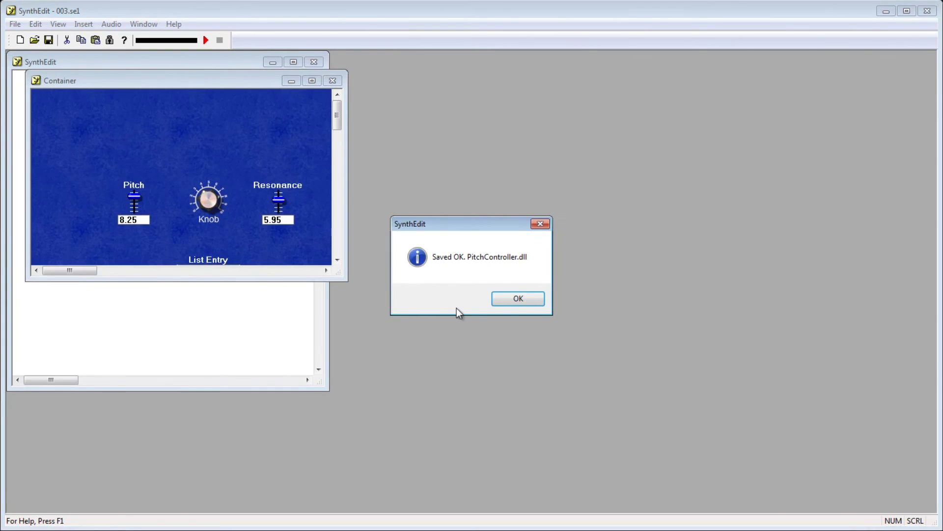
click(506, 303)
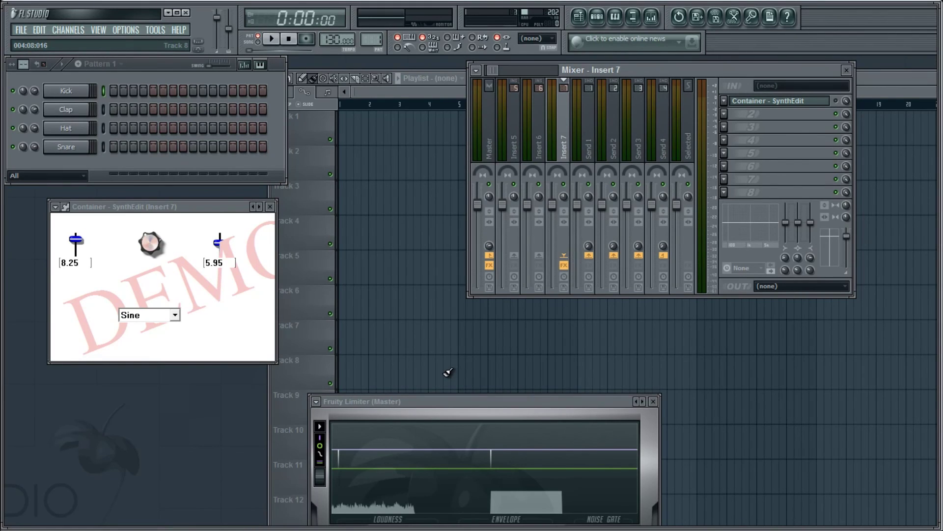
Step: Enable the Container plugin on Insert 7 and set filter pitch to 8.55 and resonance to 3.85
click(836, 101)
click(152, 244)
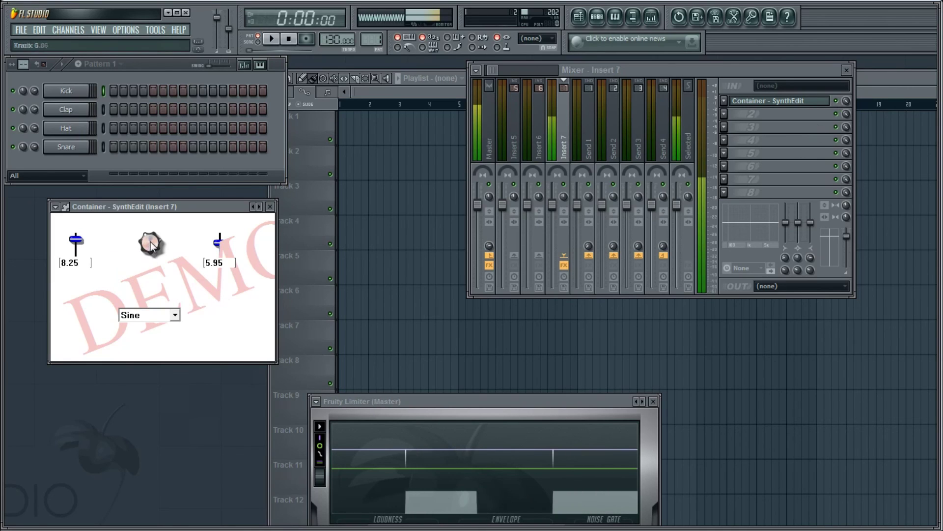
drag(76, 241, 88, 272)
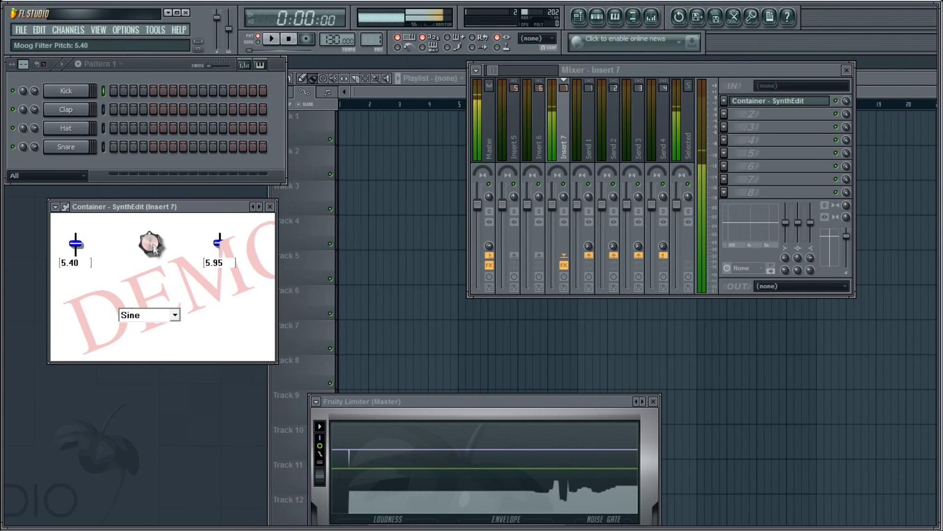
drag(76, 243, 91, 180)
drag(219, 243, 217, 274)
Step: Switch the oscillator waveform to White Noise, then retune to pitch 6.45 and resonance 8.10
click(148, 315)
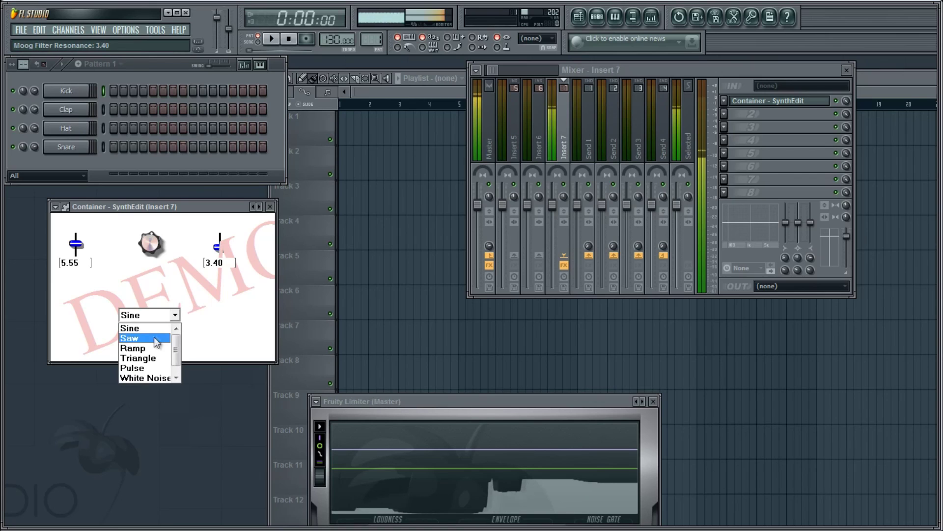
click(146, 377)
mouse_move(78, 240)
mouse_down()
mouse_move(84, 216)
mouse_move(81, 256)
mouse_up()
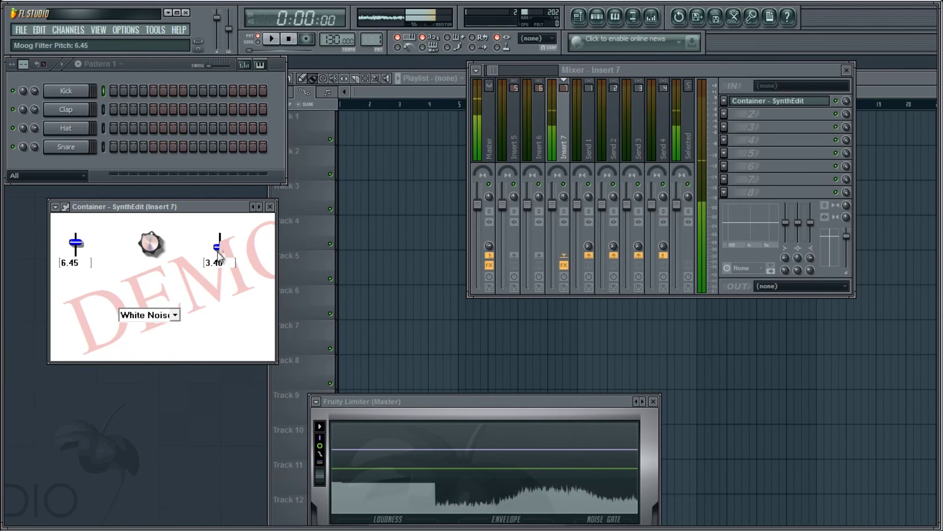
drag(219, 248, 238, 188)
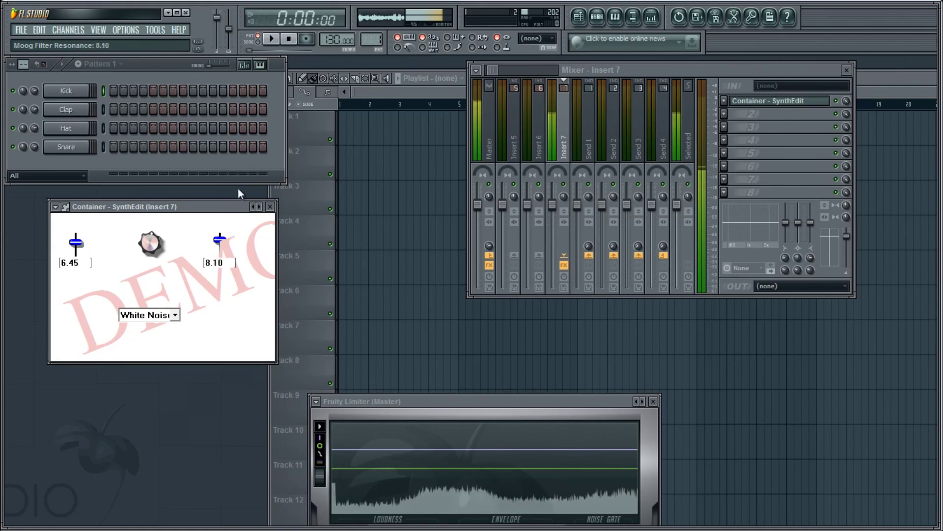